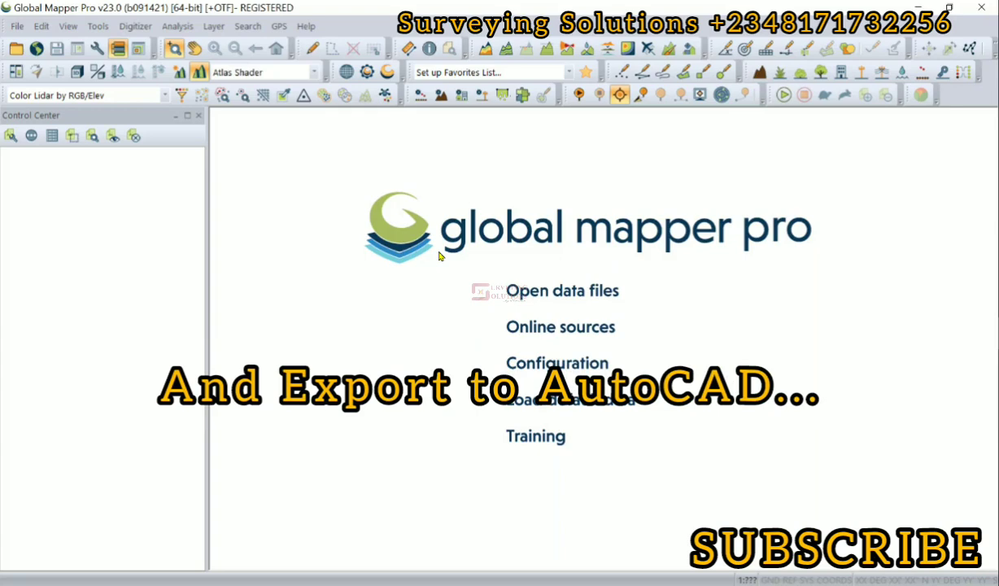
# Load TEST.kmz from the Contours from GE using GM folder as a boundary layer
pyautogui.click(566, 293)
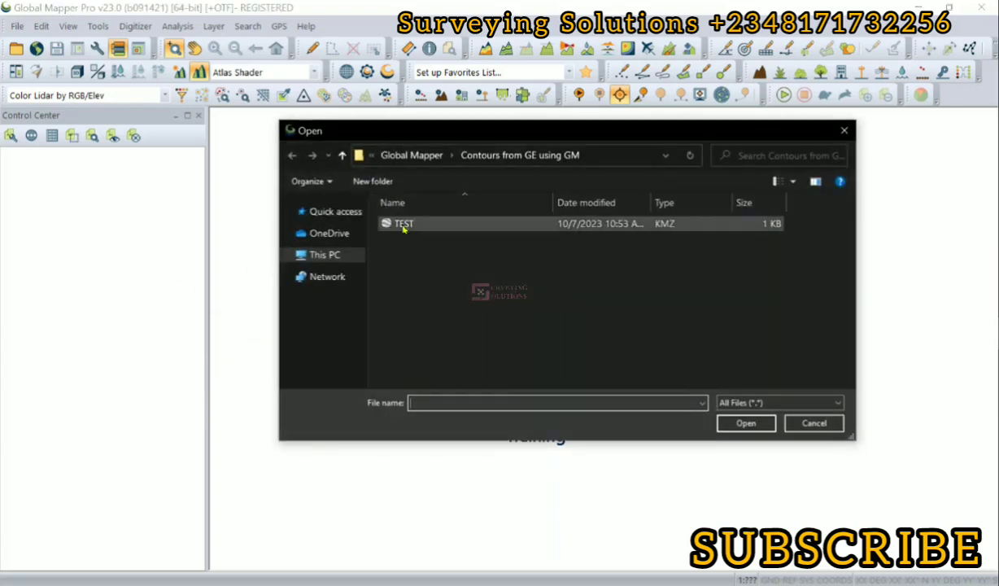
pyautogui.click(439, 225)
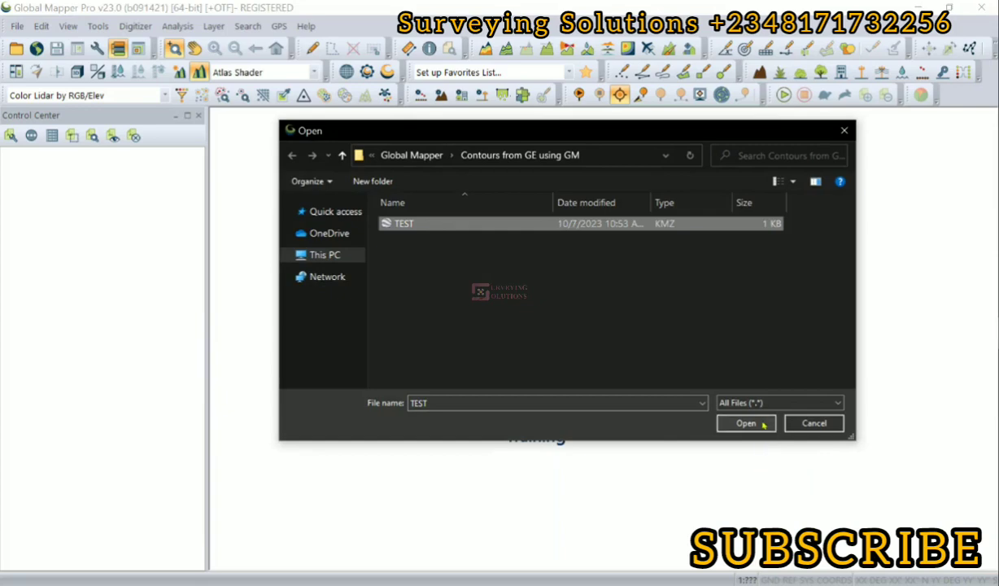
pyautogui.click(735, 419)
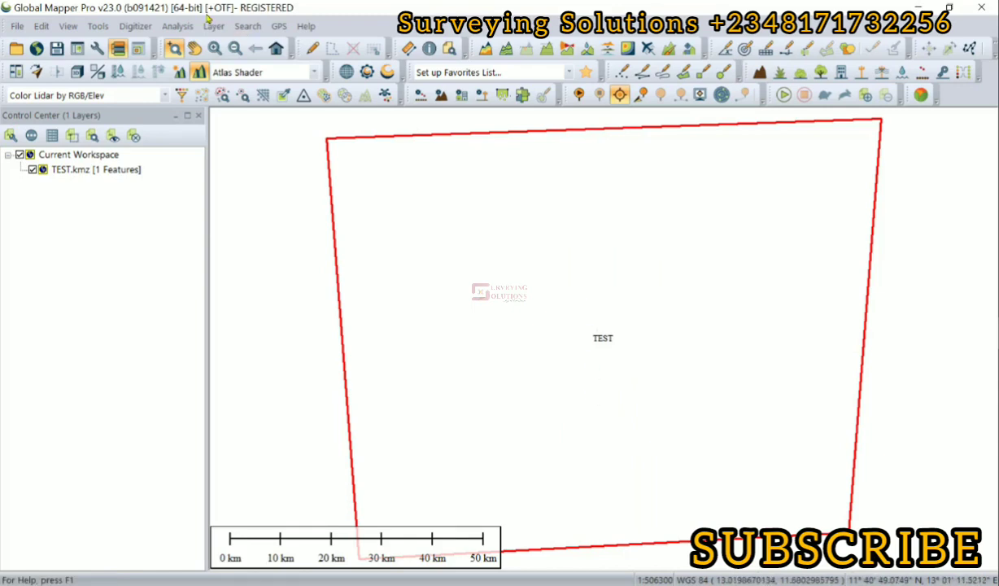
# Turn off Display Labels for Layer in the TEST.kmz layer's Vector Options
pyautogui.click(193, 49)
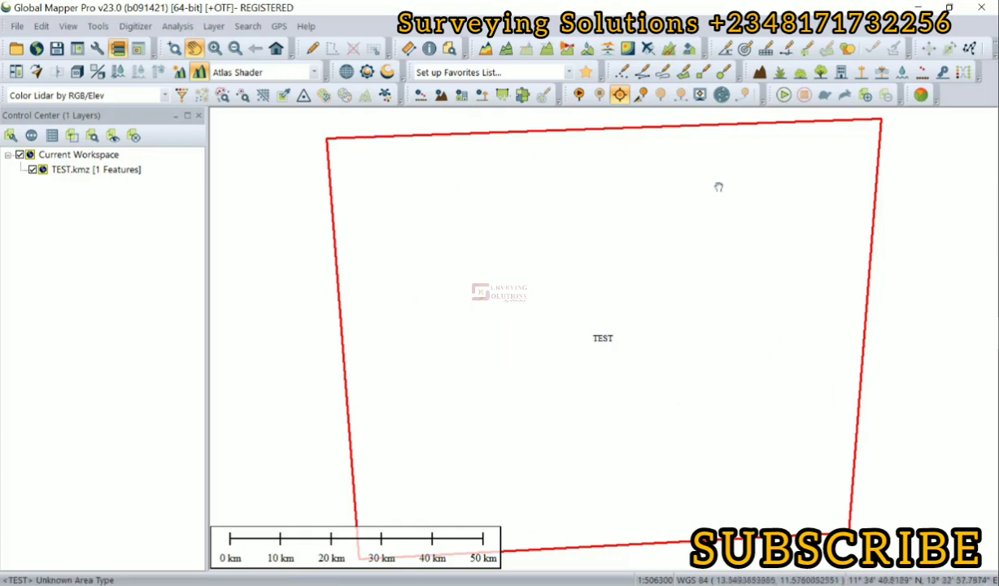
pyautogui.click(72, 170)
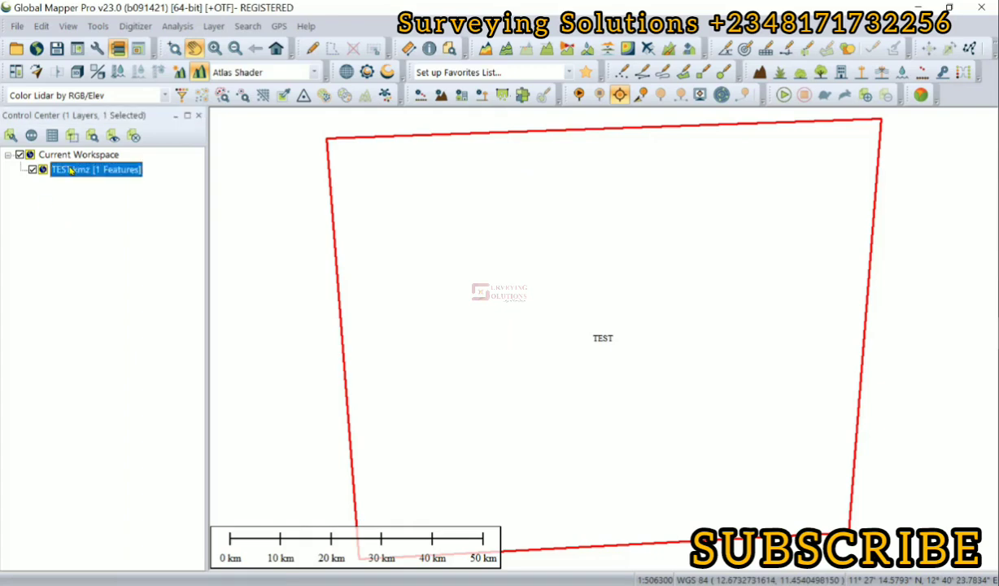
pyautogui.click(9, 134)
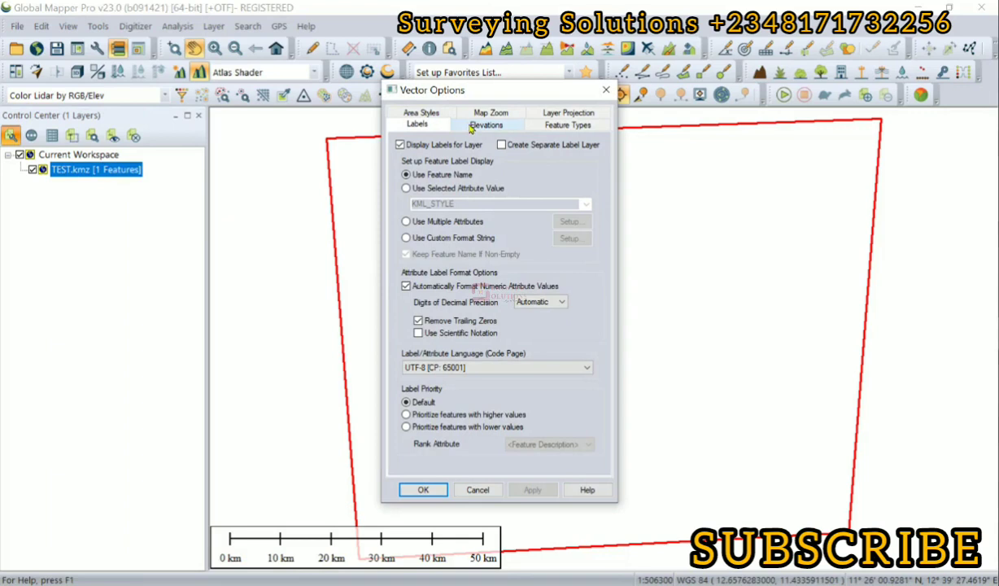
pyautogui.click(399, 145)
pyautogui.click(421, 490)
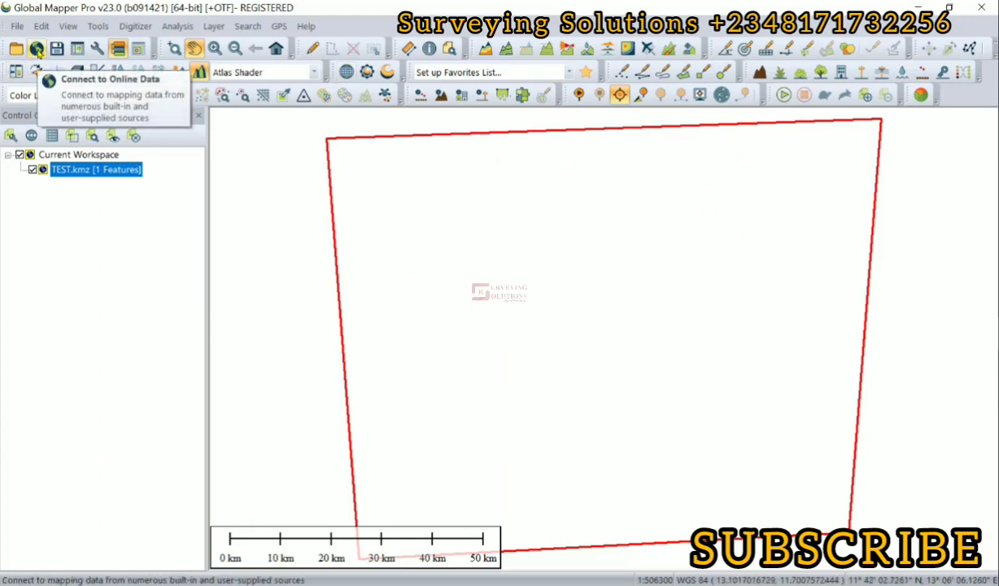
# Connect to SRTM Worldwide Elevation Data from the Popular Sources online data list
pyautogui.click(37, 51)
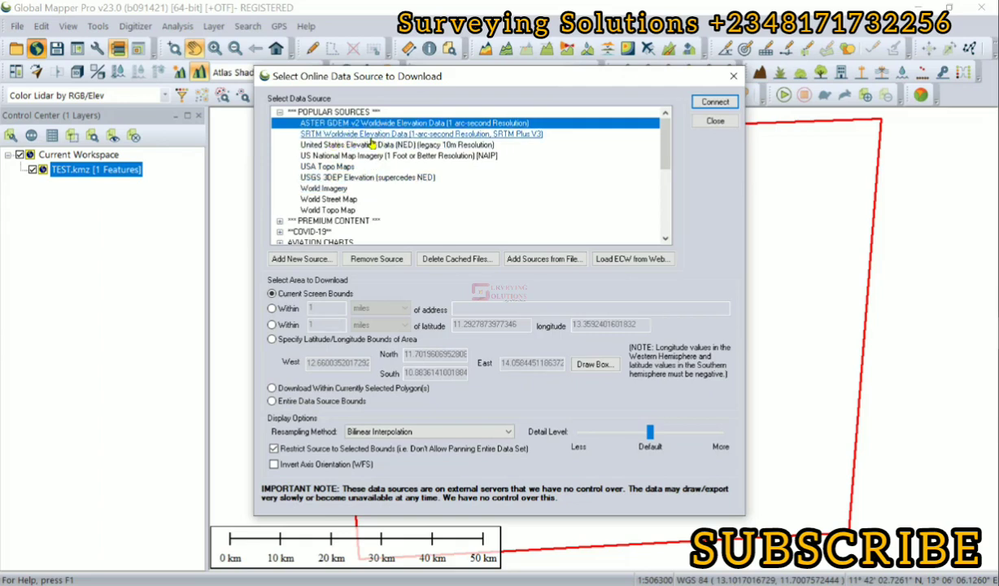
pyautogui.scroll(-5, 374, 163)
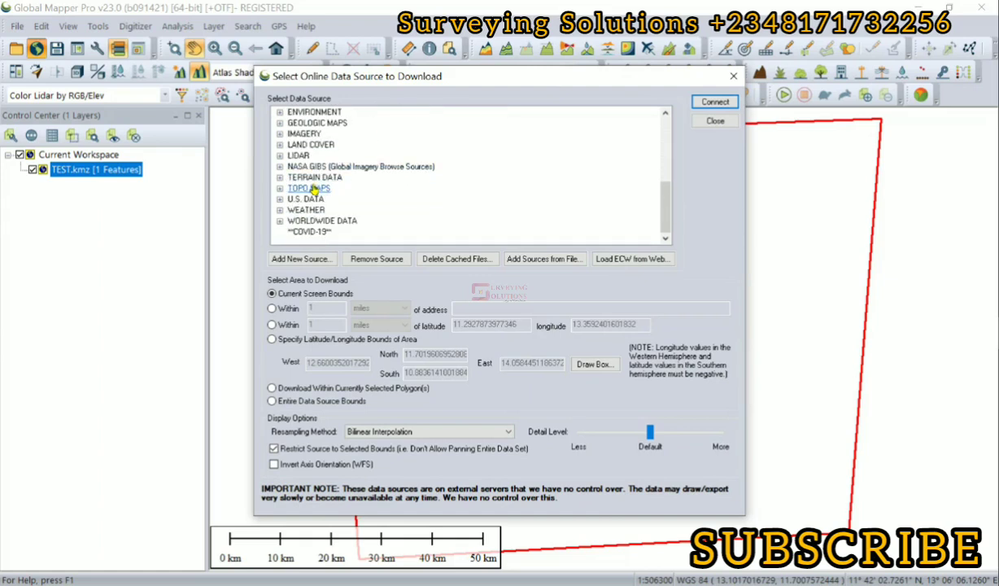
pyautogui.scroll(5, 298, 165)
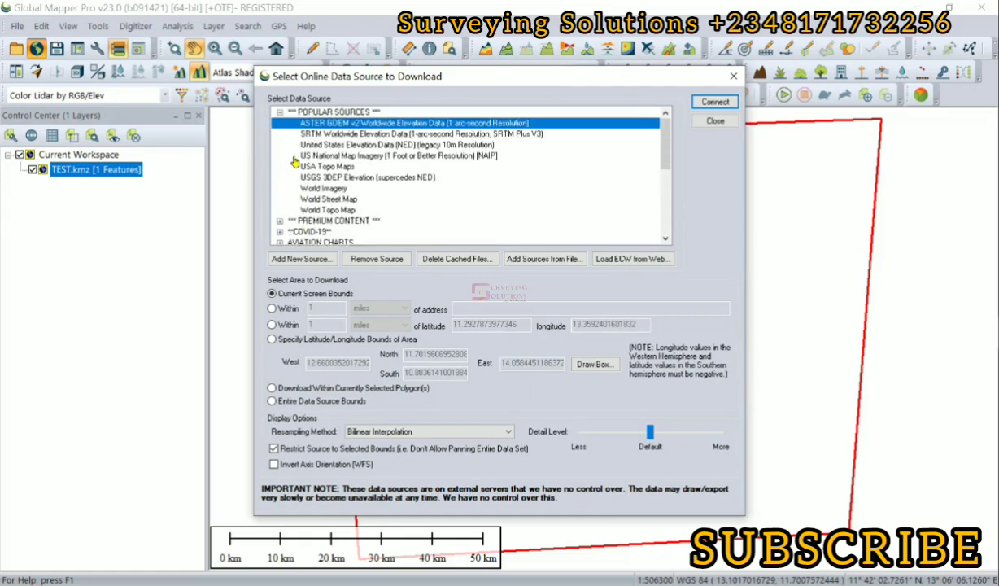
pyautogui.click(370, 133)
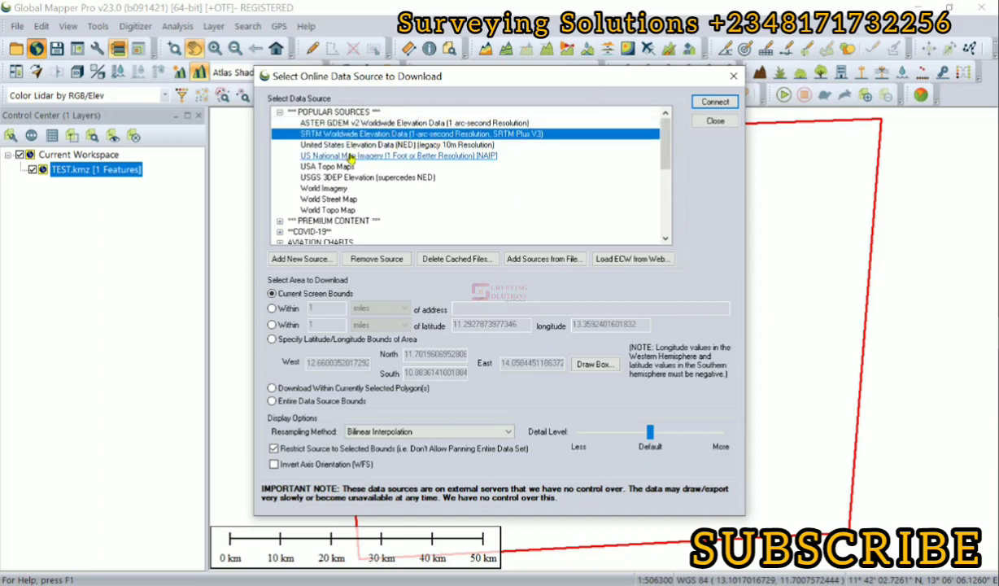
pyautogui.click(717, 103)
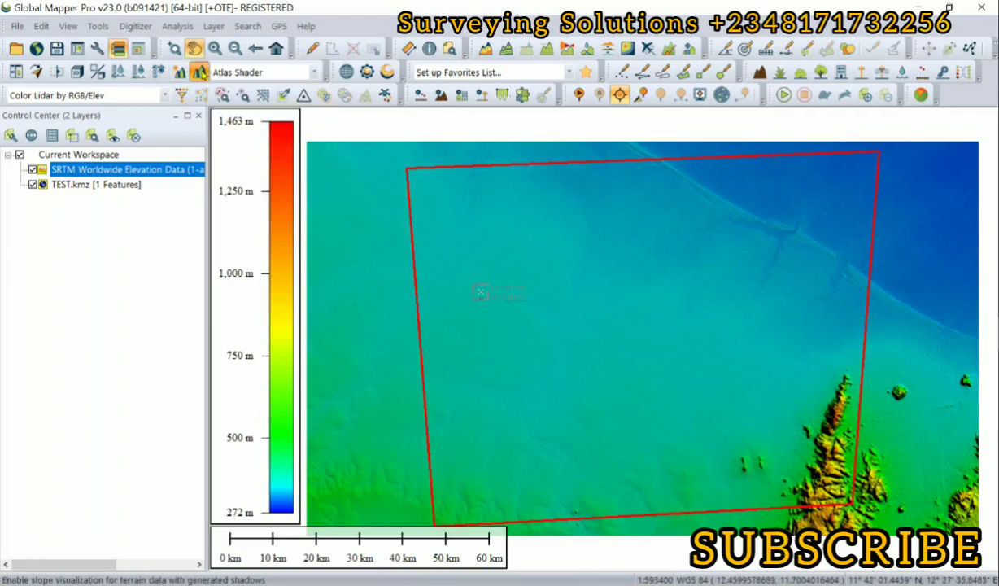
pyautogui.click(203, 71)
pyautogui.click(200, 72)
pyautogui.click(200, 73)
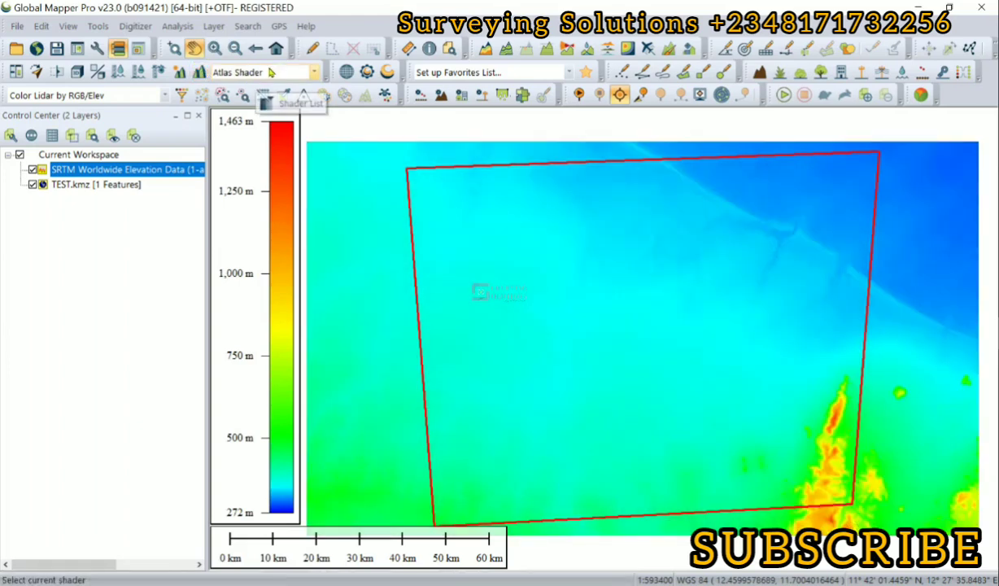
pyautogui.click(316, 72)
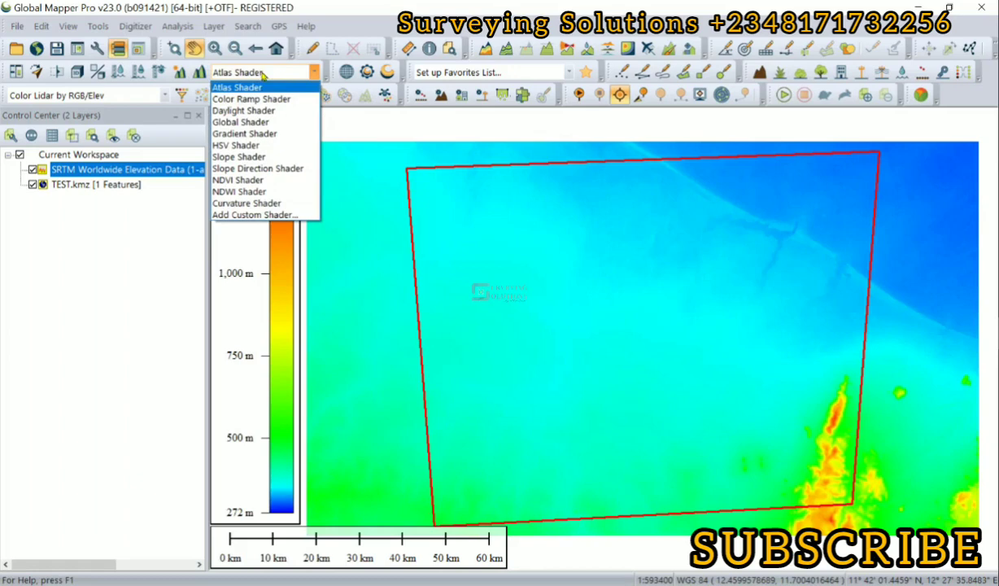
pyautogui.click(311, 73)
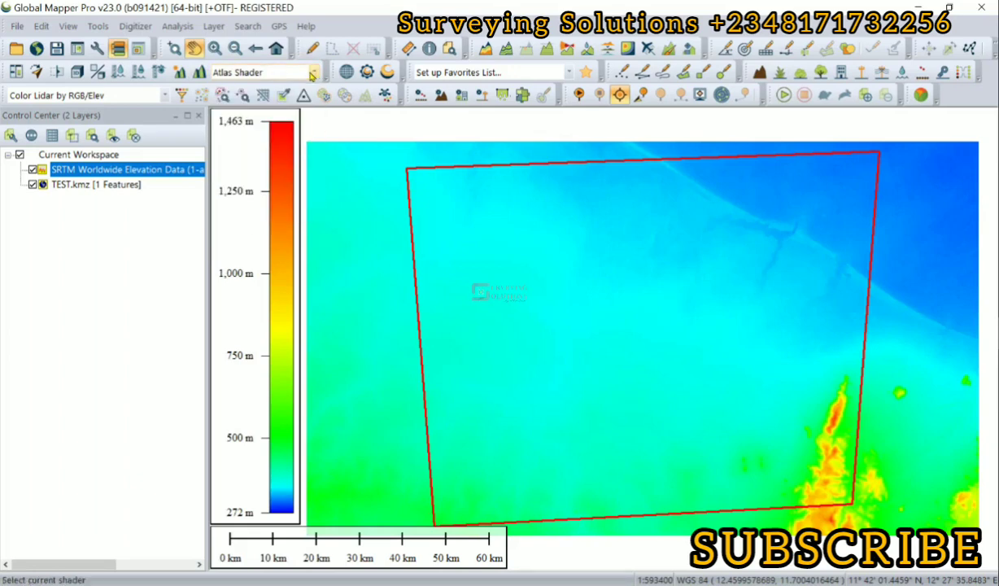
pyautogui.click(199, 71)
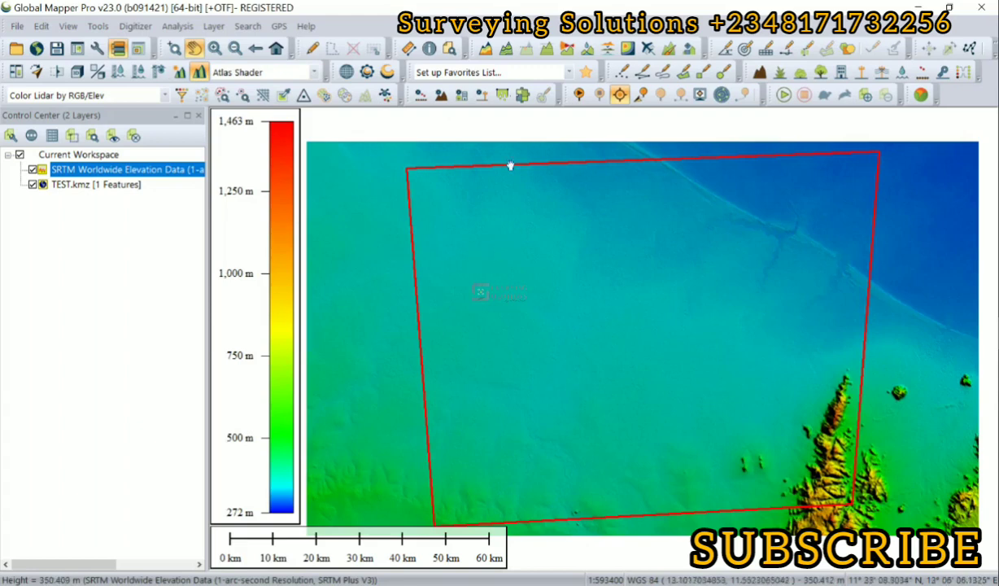
pyautogui.click(179, 27)
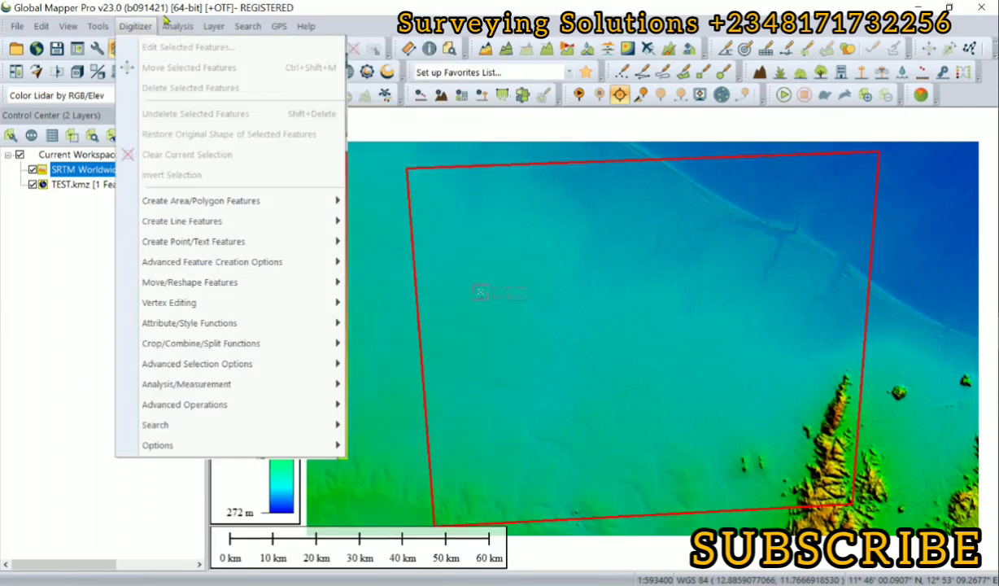
# Start contour generation and set both the X and Y resolution to 1
pyautogui.click(177, 26)
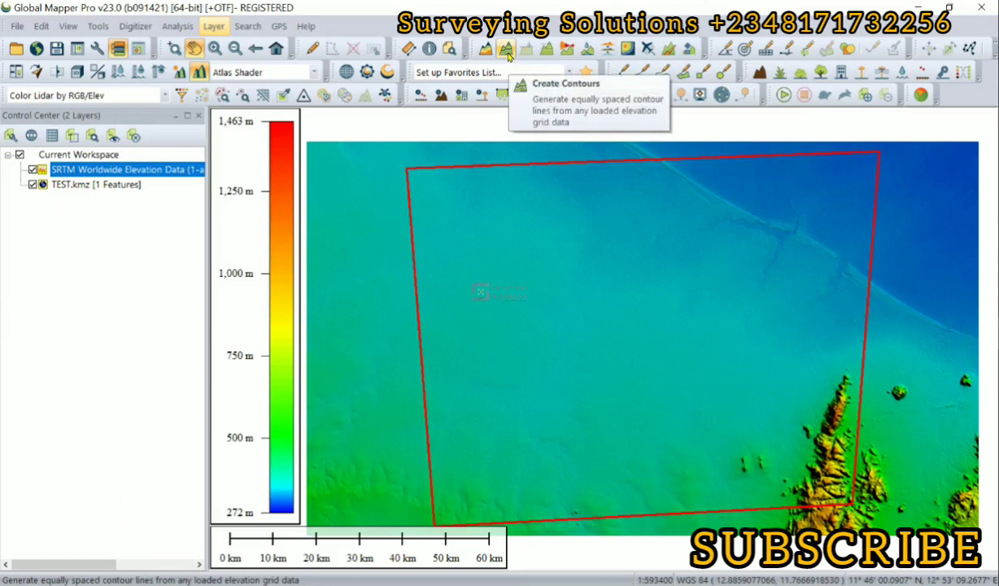
pyautogui.click(506, 51)
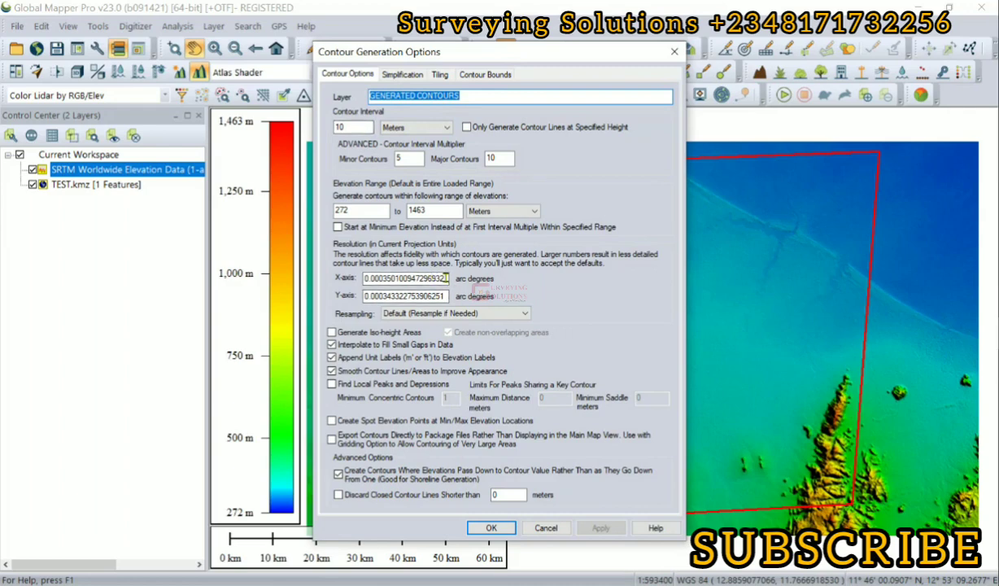
pyautogui.click(446, 278)
pyautogui.doubleClick(446, 278)
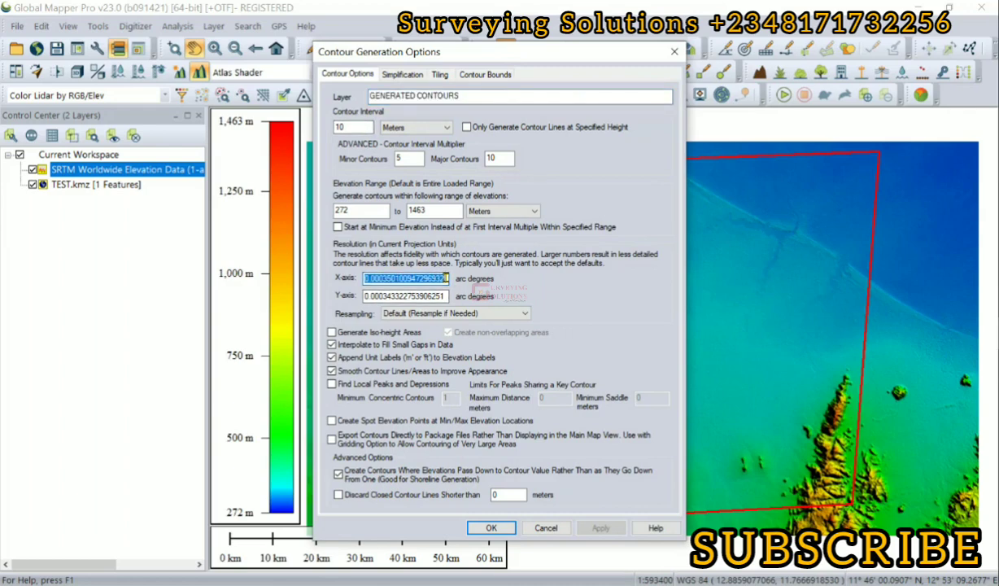
pyautogui.write('1')
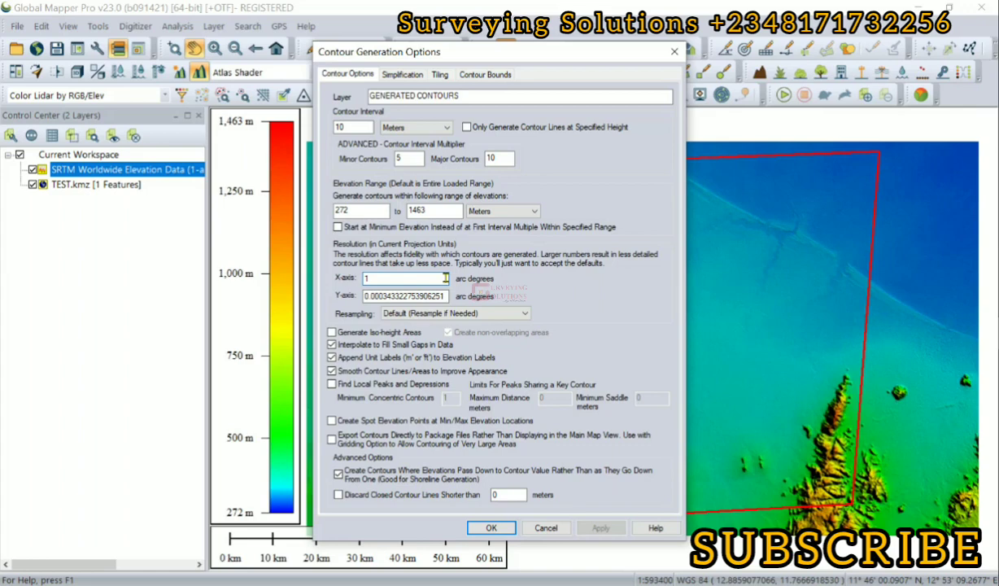
pyautogui.press('Tab')
pyautogui.write('1')
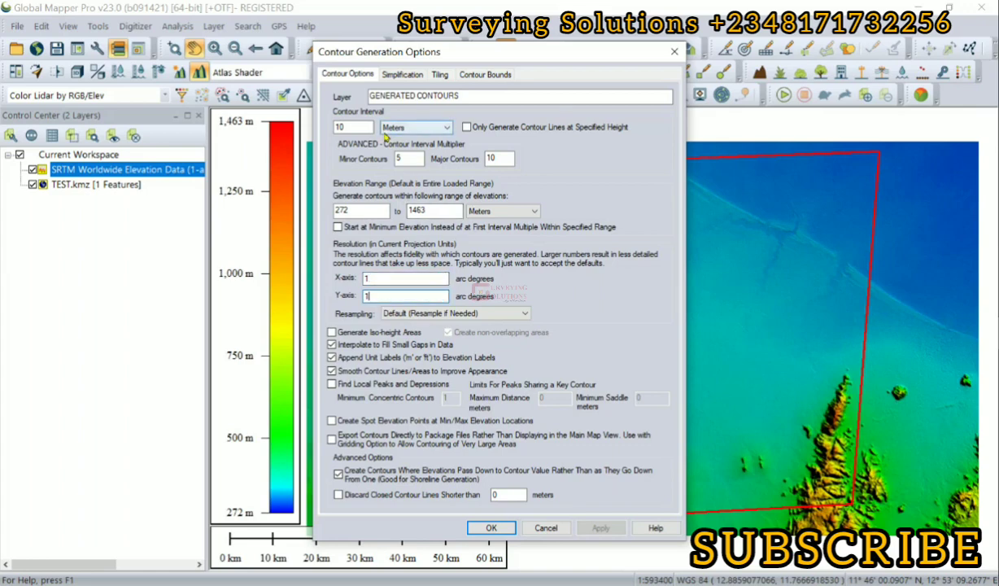
# Review the simplification, tiling and bounds settings, then generate contours at a 10 m interval
pyautogui.click(398, 75)
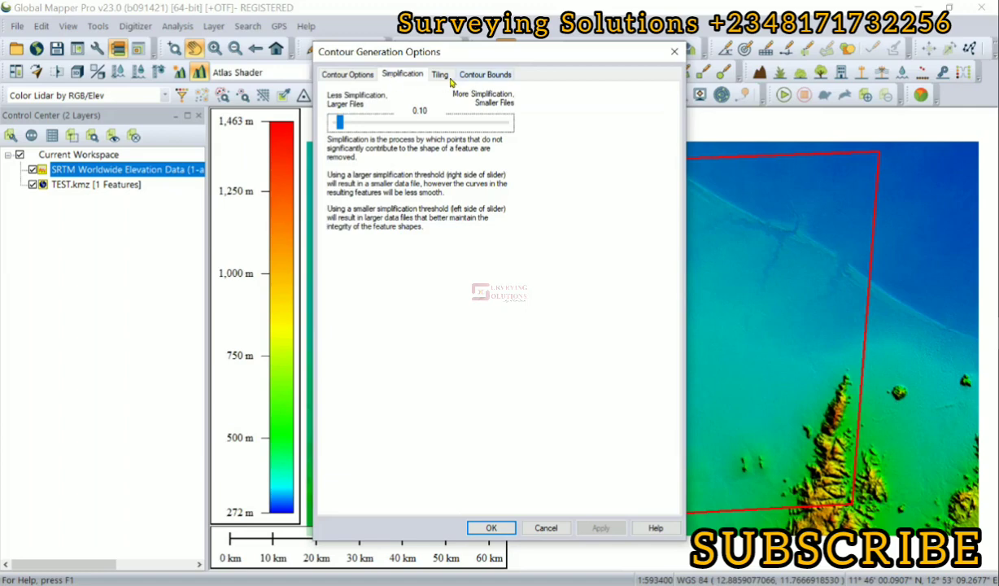
pyautogui.click(443, 75)
pyautogui.click(487, 76)
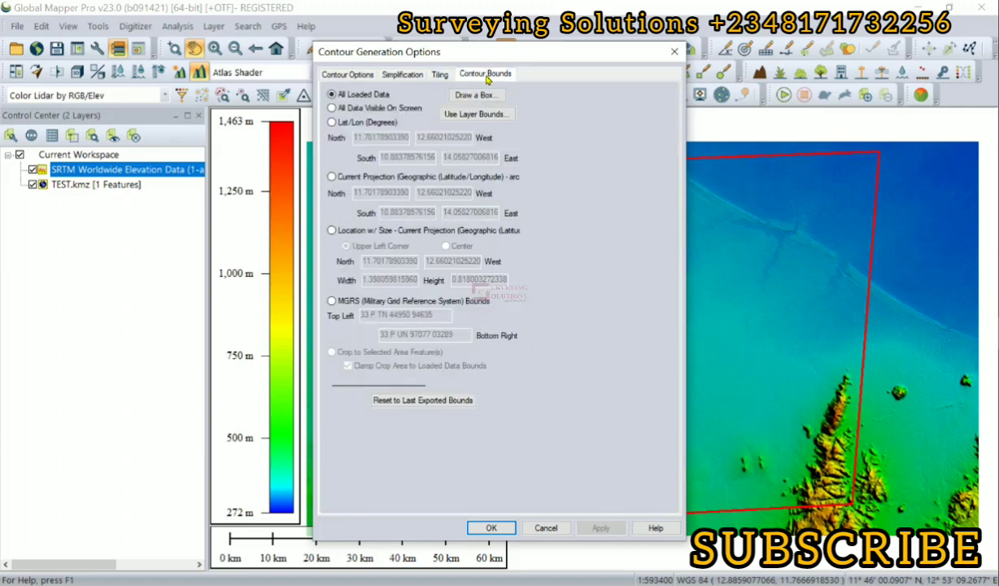
pyautogui.click(349, 75)
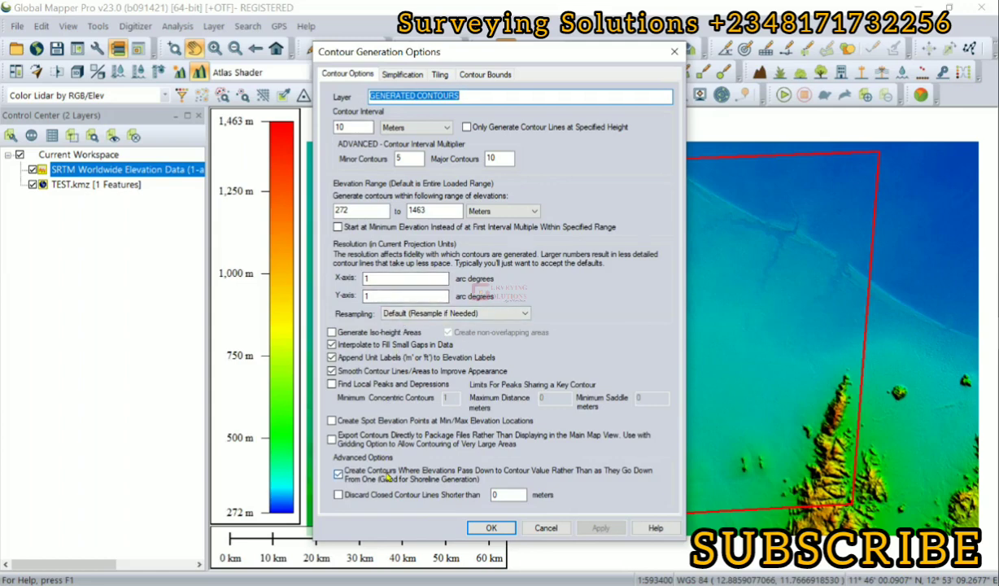
pyautogui.click(488, 531)
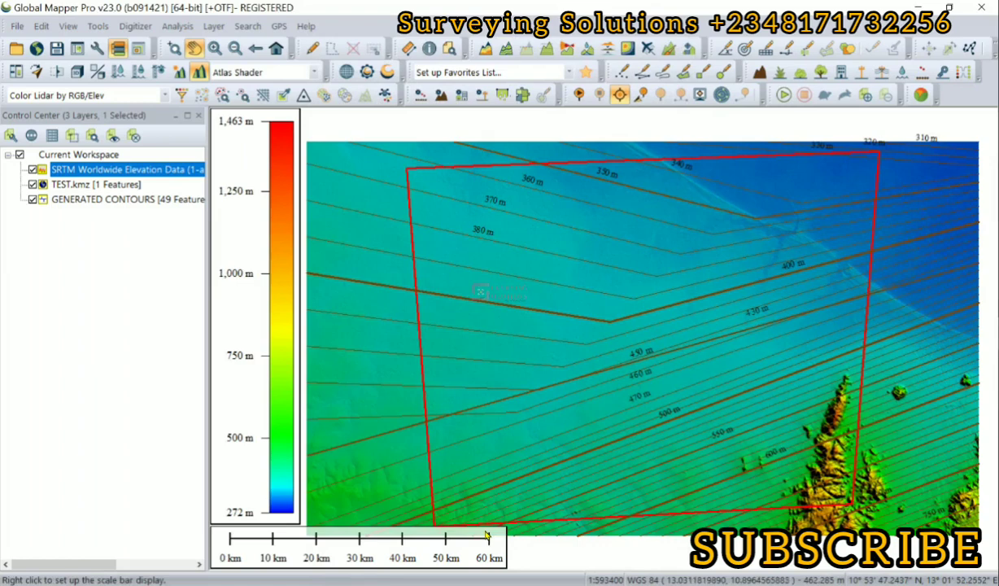
pyautogui.scroll(-3, 480, 230)
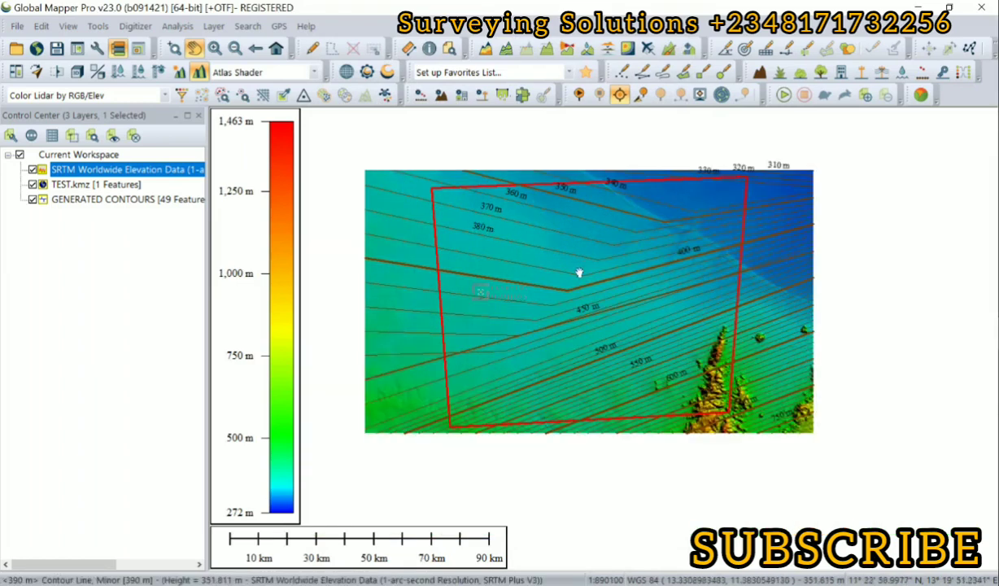
pyautogui.scroll(2, 541, 236)
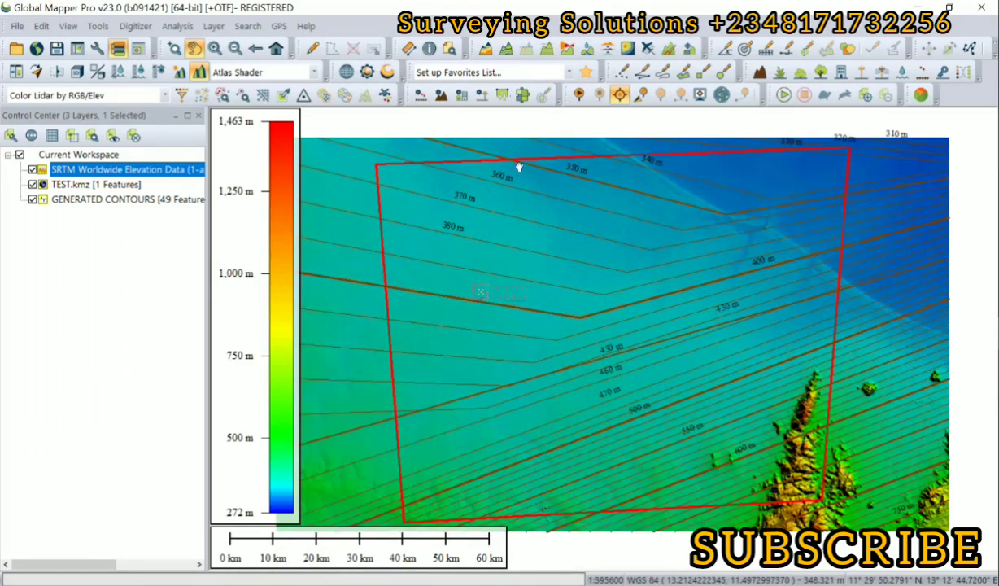
pyautogui.scroll(3, 586, 169)
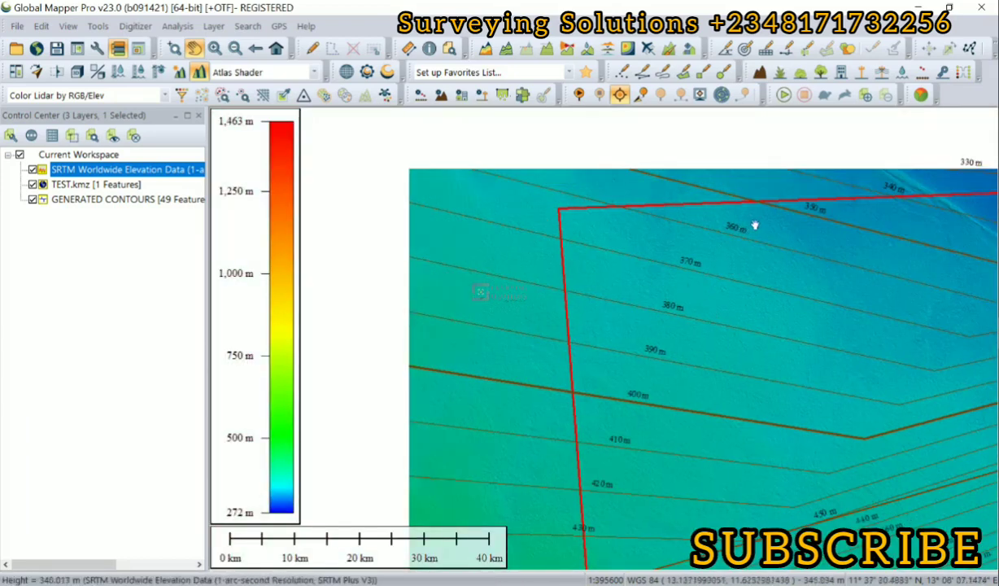
pyautogui.moveTo(720, 412); pyautogui.dragTo(645, 359)
pyautogui.scroll(-1, 642, 351)
pyautogui.moveTo(720, 337); pyautogui.dragTo(669, 319)
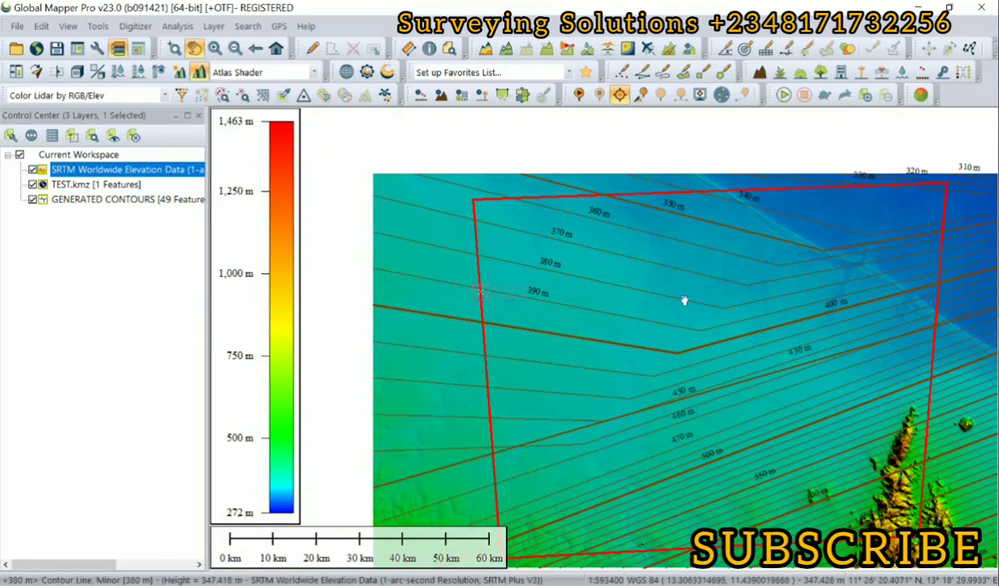
pyautogui.scroll(-1, 683, 304)
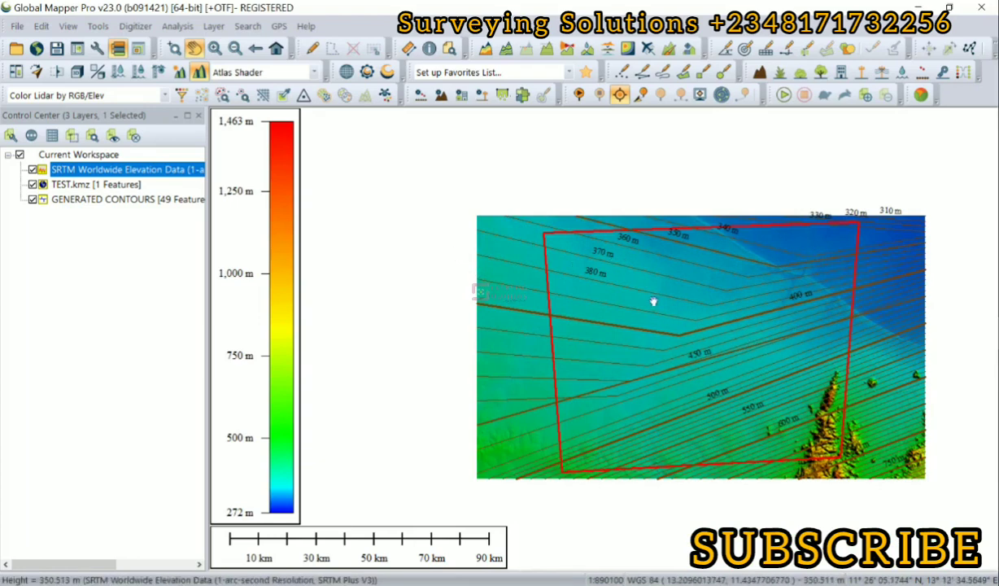
pyautogui.scroll(1, 804, 328)
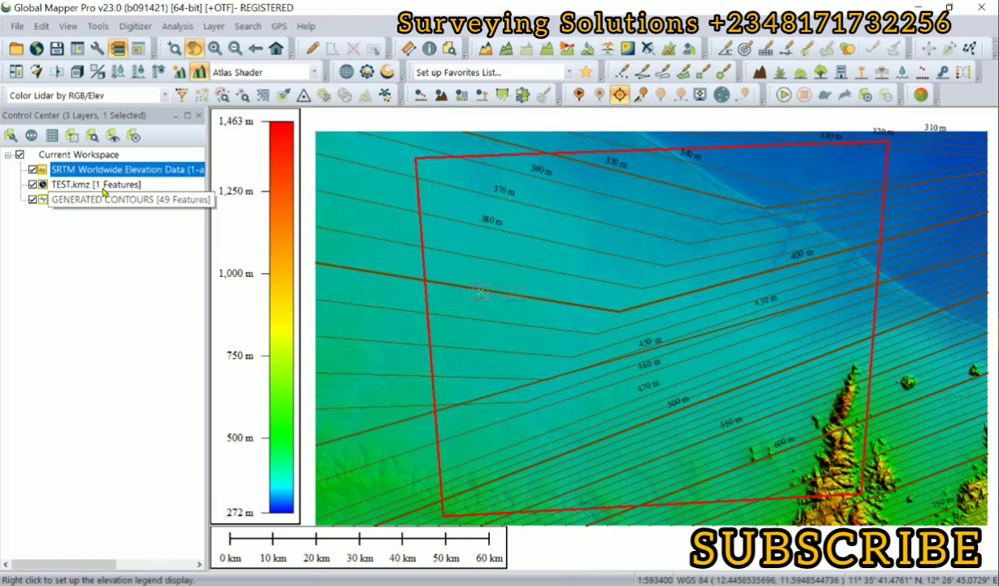
# Begin a layer export with only GENERATED CONTOURS checked
pyautogui.click(16, 27)
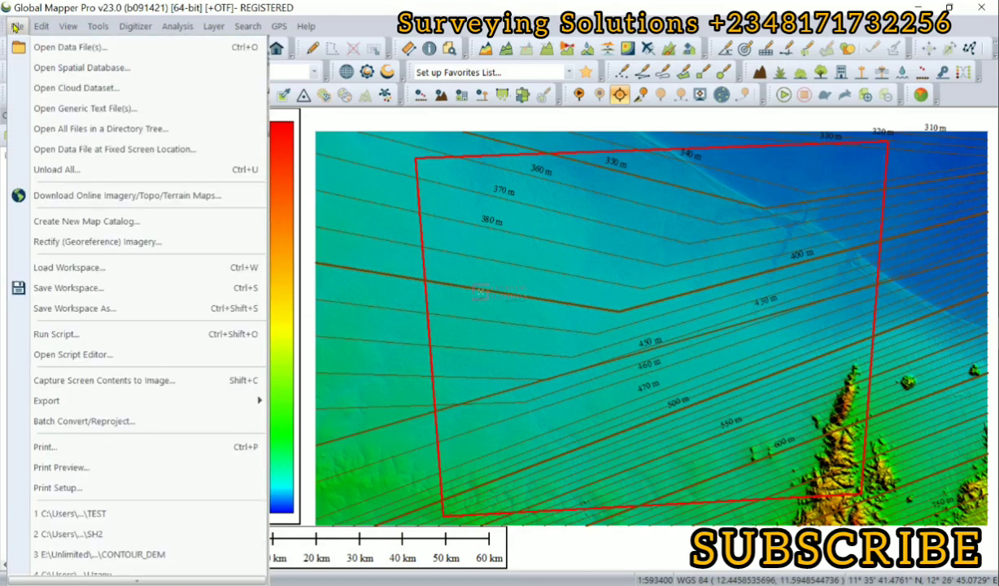
pyautogui.moveTo(169, 402)
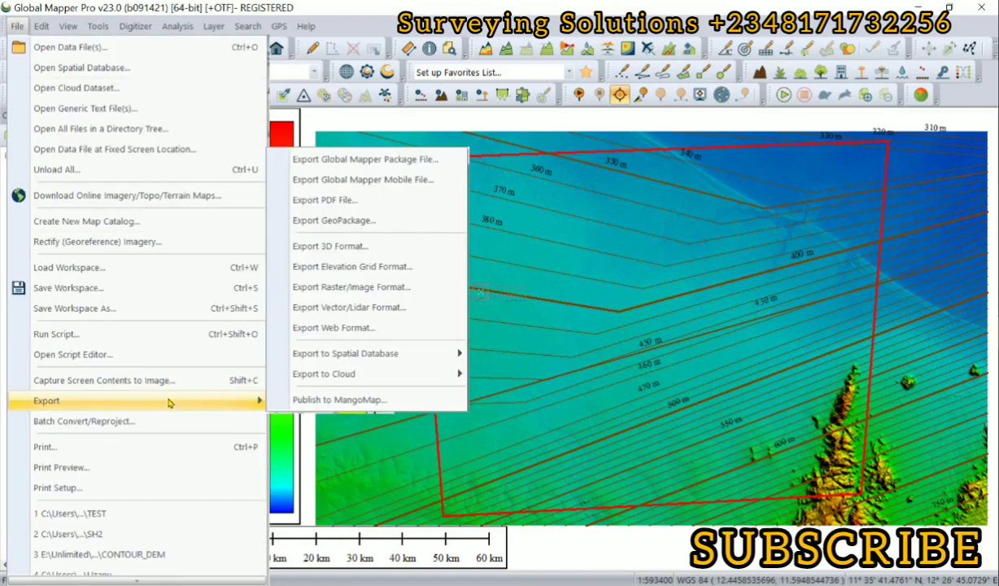
pyautogui.click(18, 29)
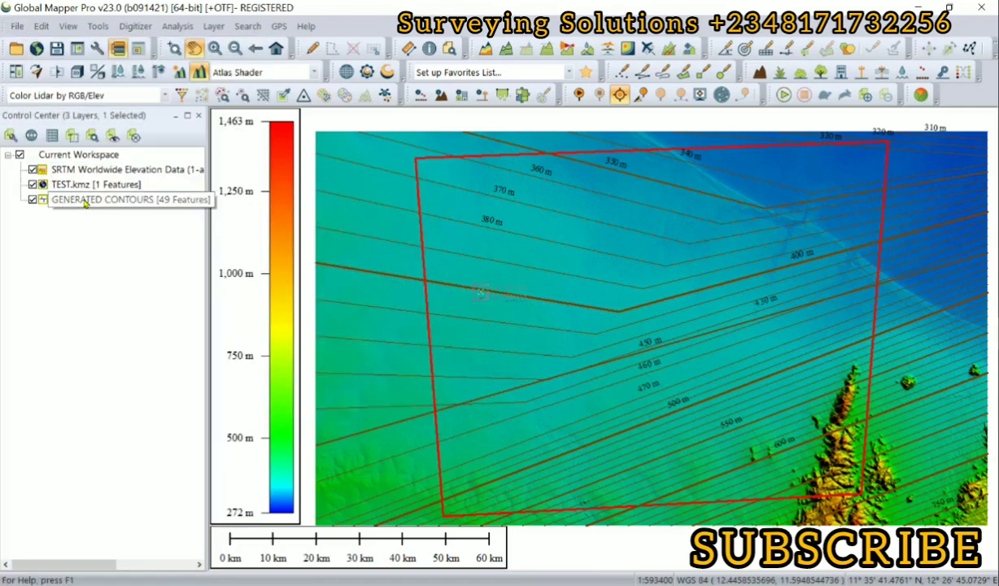
pyautogui.rightClick(85, 203)
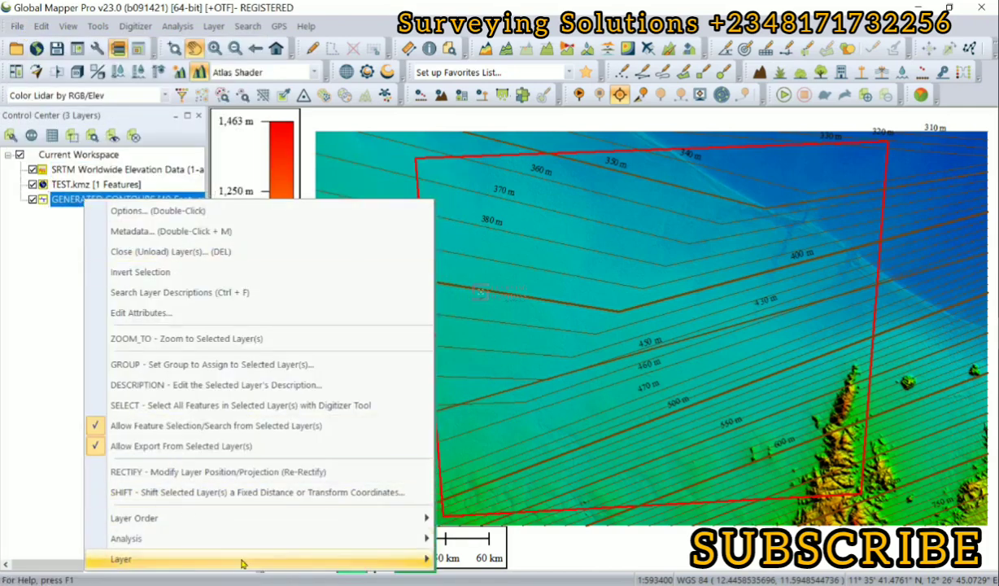
pyautogui.moveTo(242, 563)
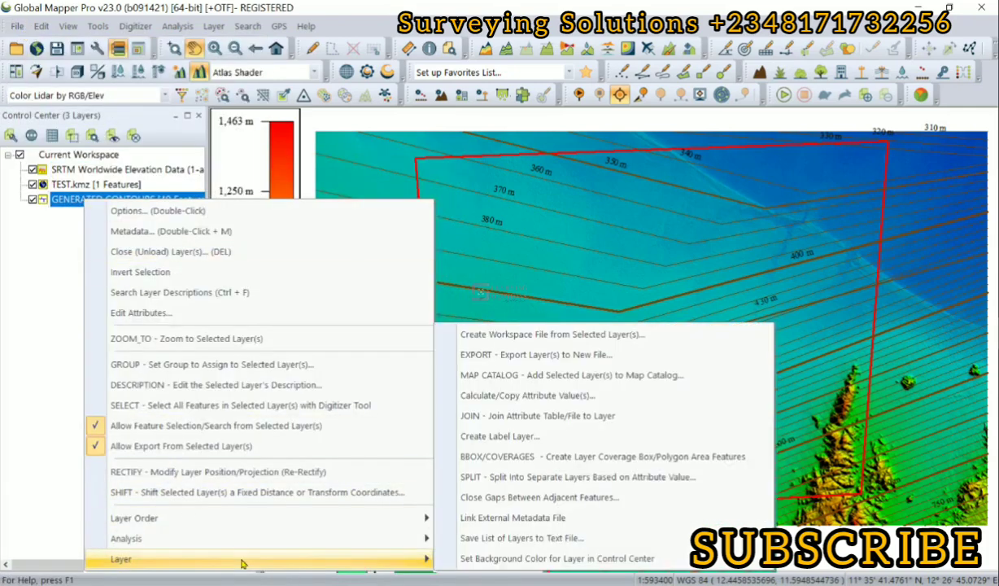
pyautogui.click(510, 359)
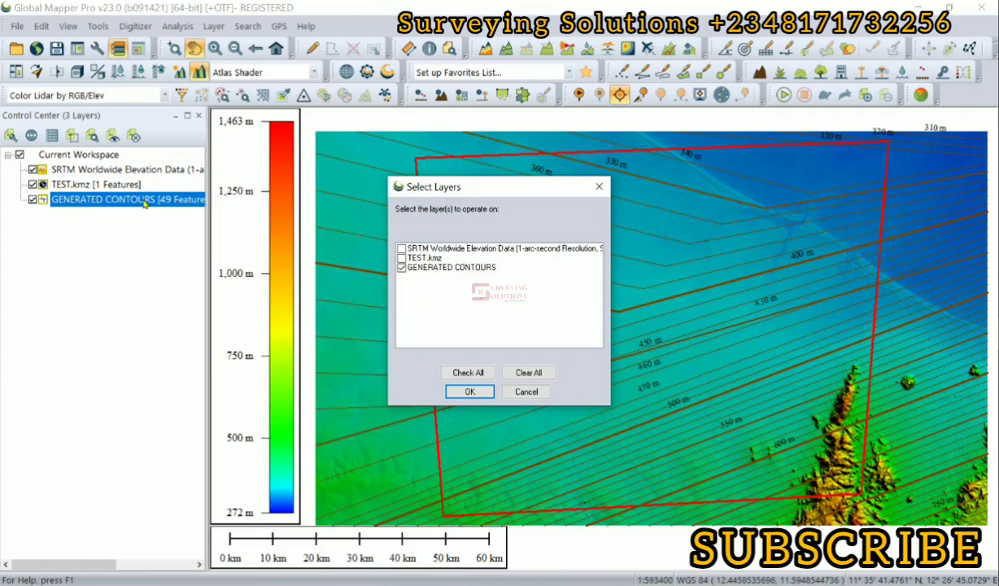
pyautogui.click(467, 392)
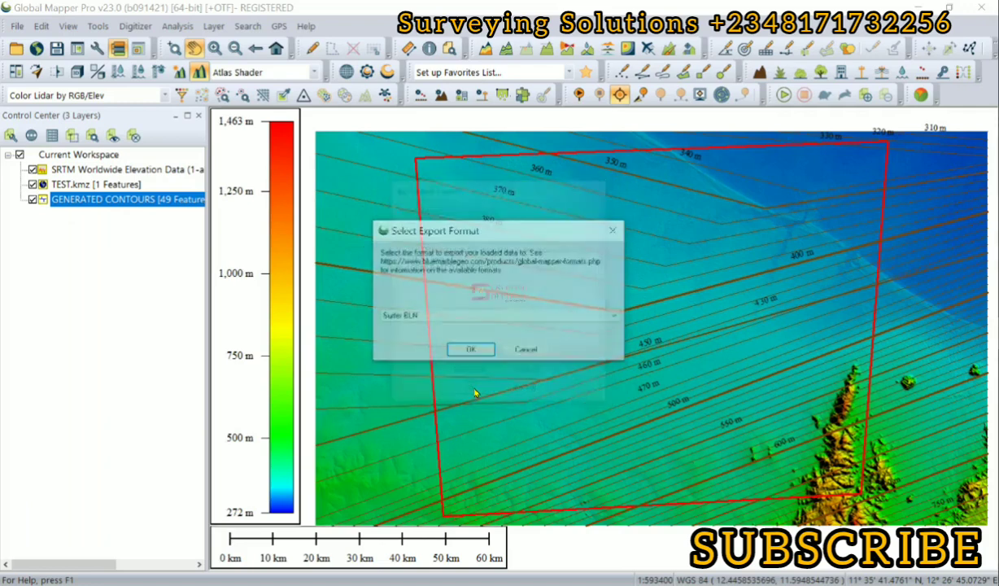
# Choose DWG as the export format
pyautogui.click(467, 317)
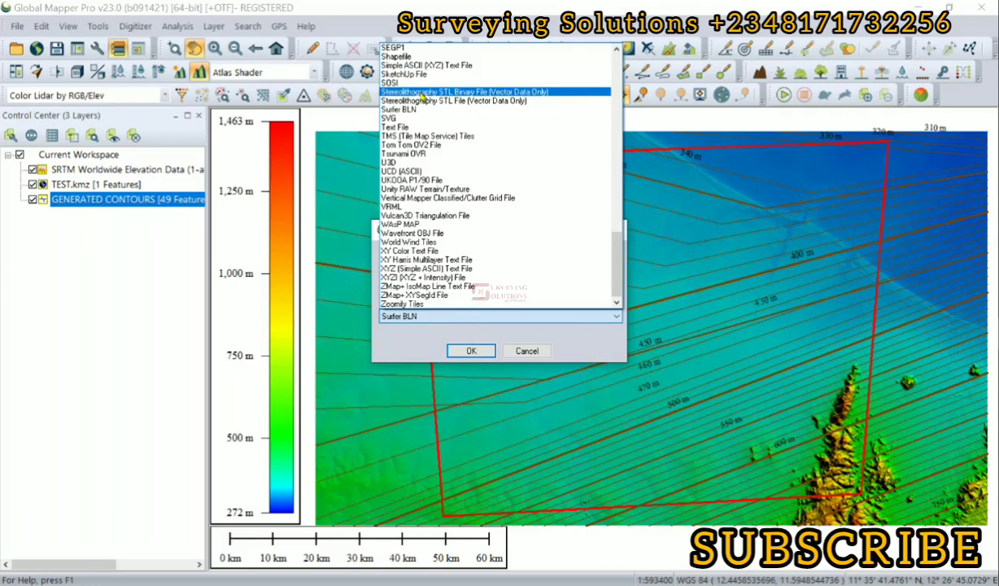
pyautogui.press('d')
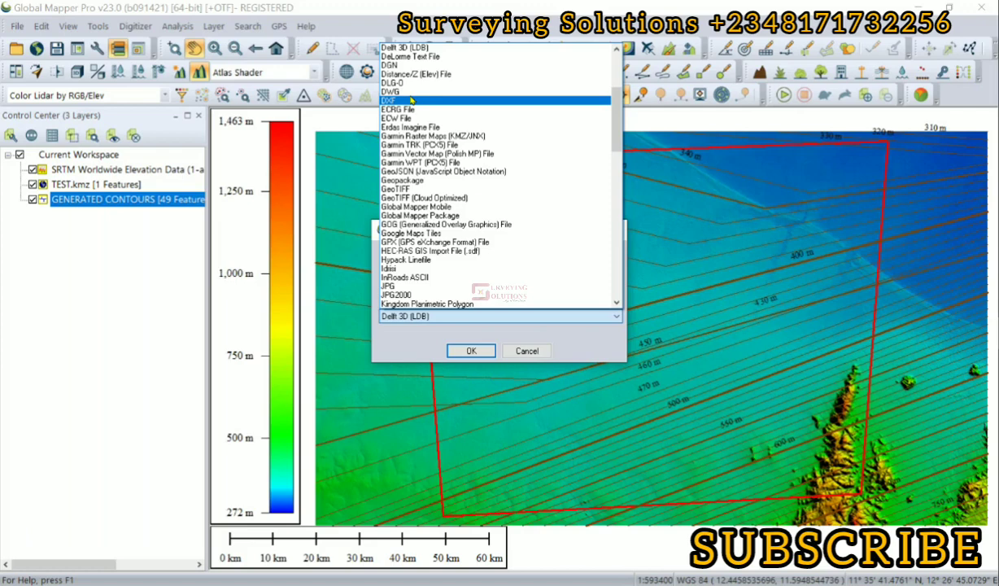
pyautogui.click(416, 92)
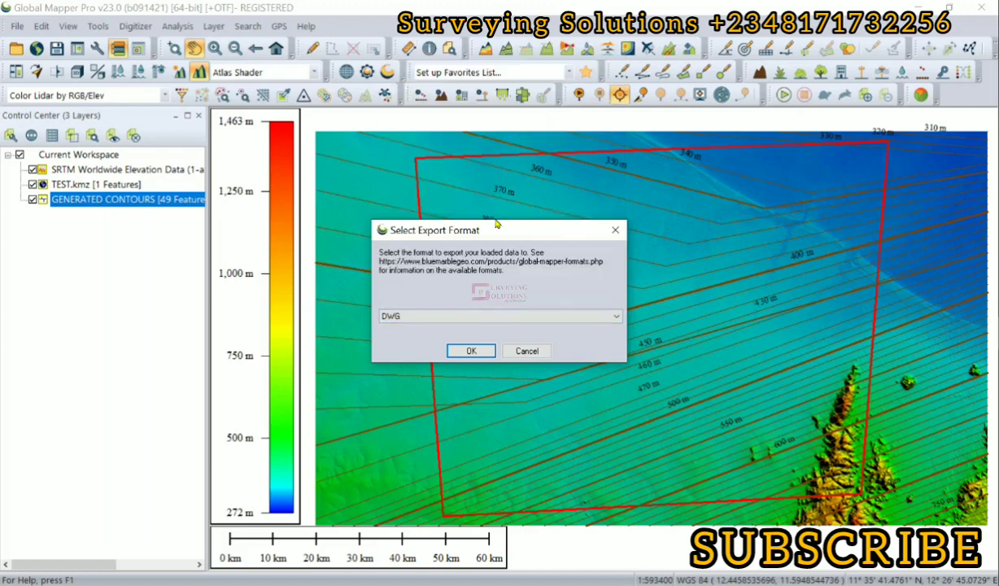
pyautogui.click(471, 351)
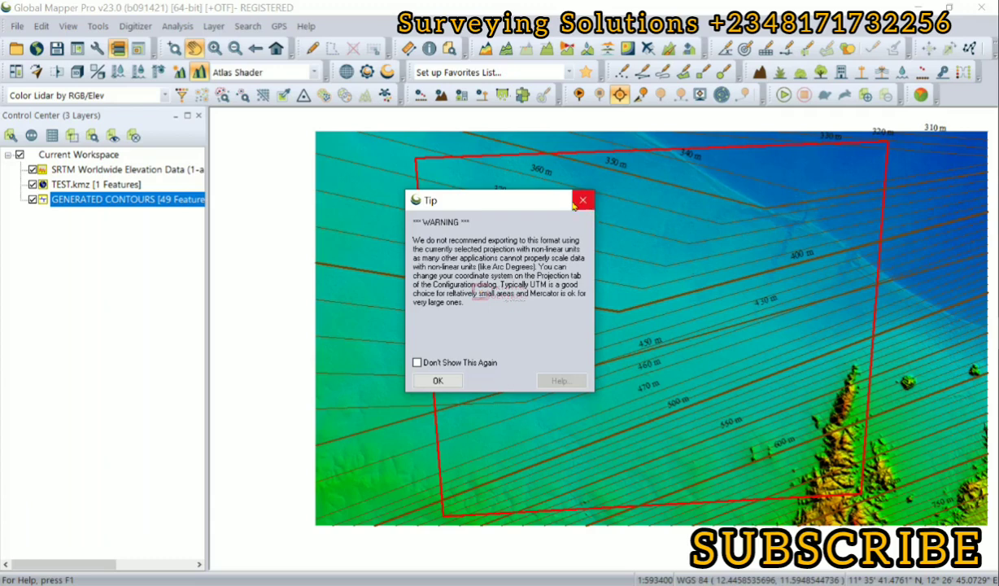
# Accept the arc-degree warning, then reproject the map to UTM zone 33N, WGS84, metres
pyautogui.click(436, 380)
pyautogui.press('Return')
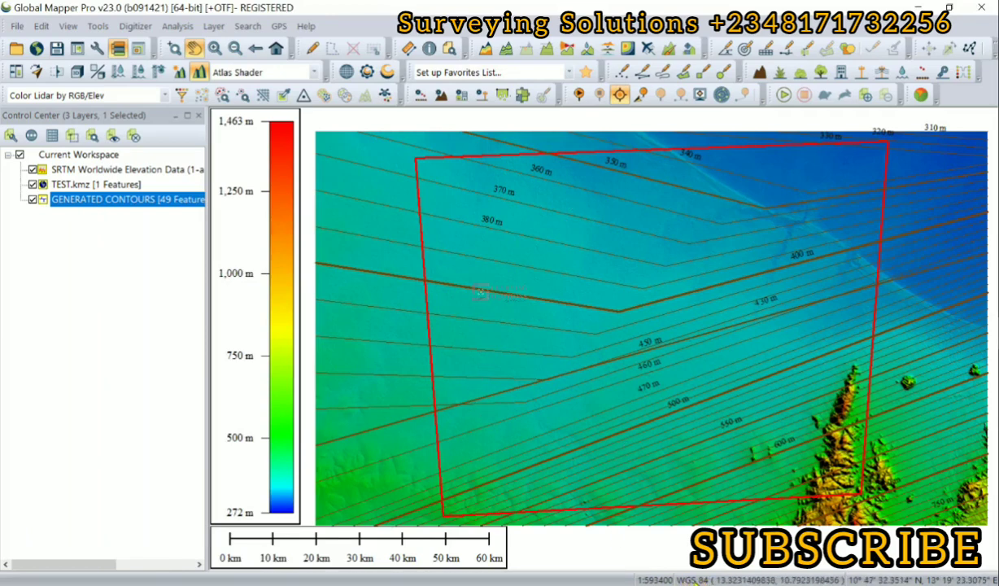
pyautogui.click(98, 26)
pyautogui.click(144, 297)
pyautogui.click(378, 153)
pyautogui.click(548, 97)
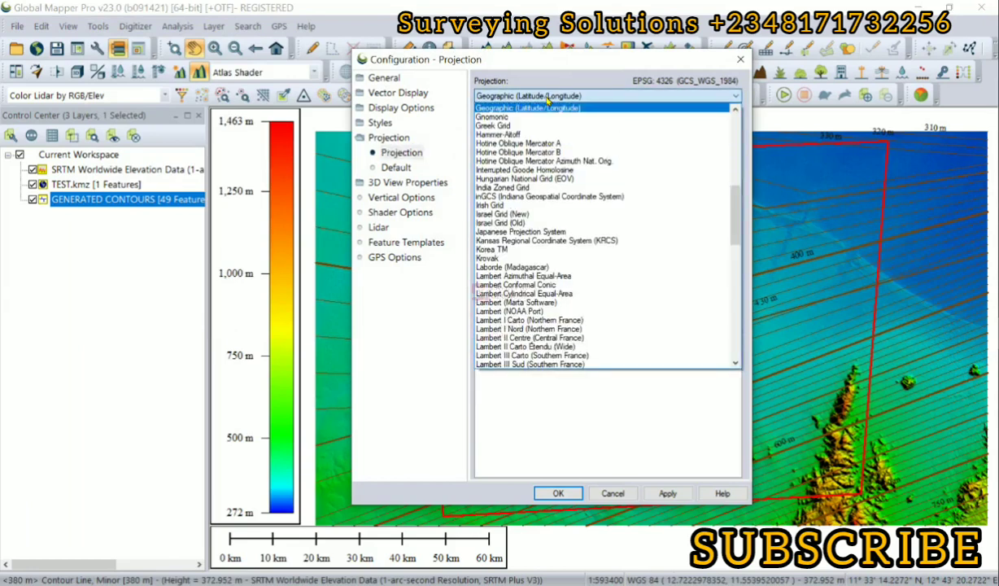
pyautogui.press('u')
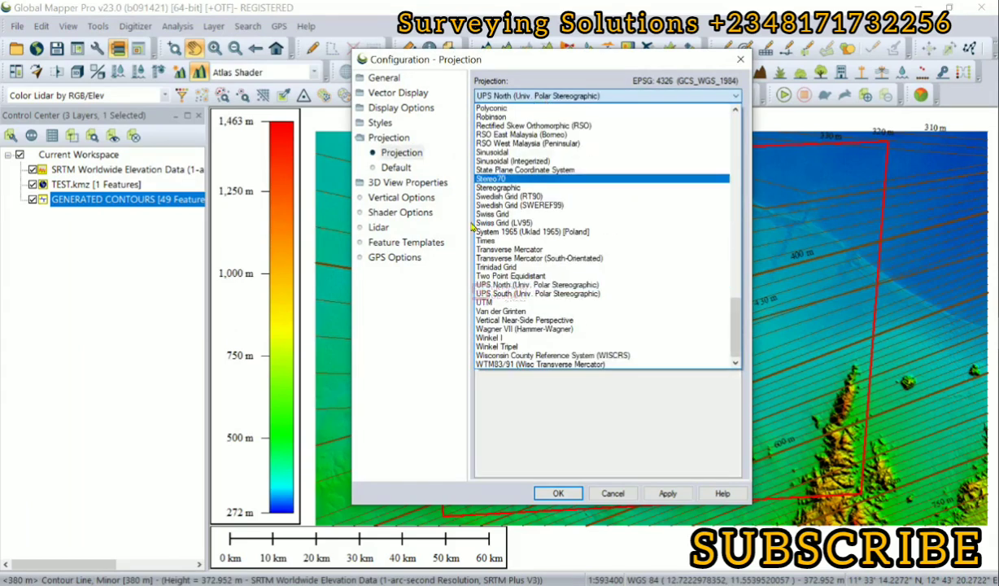
pyautogui.click(486, 307)
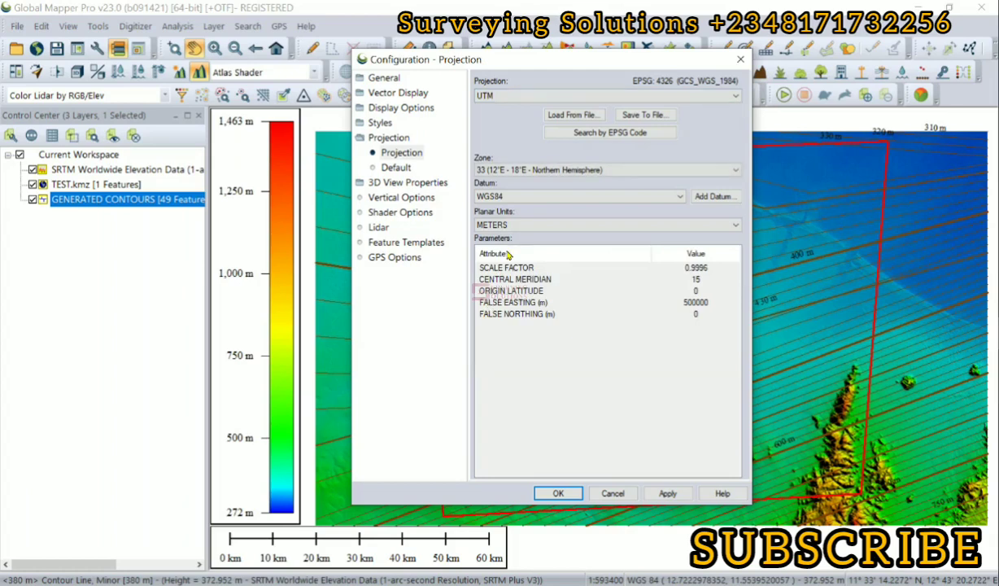
pyautogui.click(528, 170)
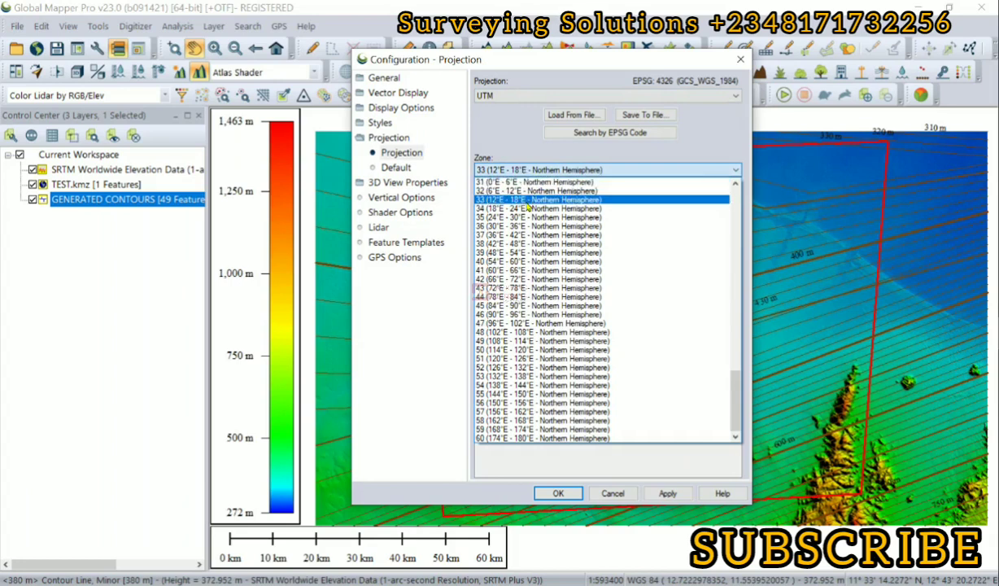
pyautogui.click(528, 201)
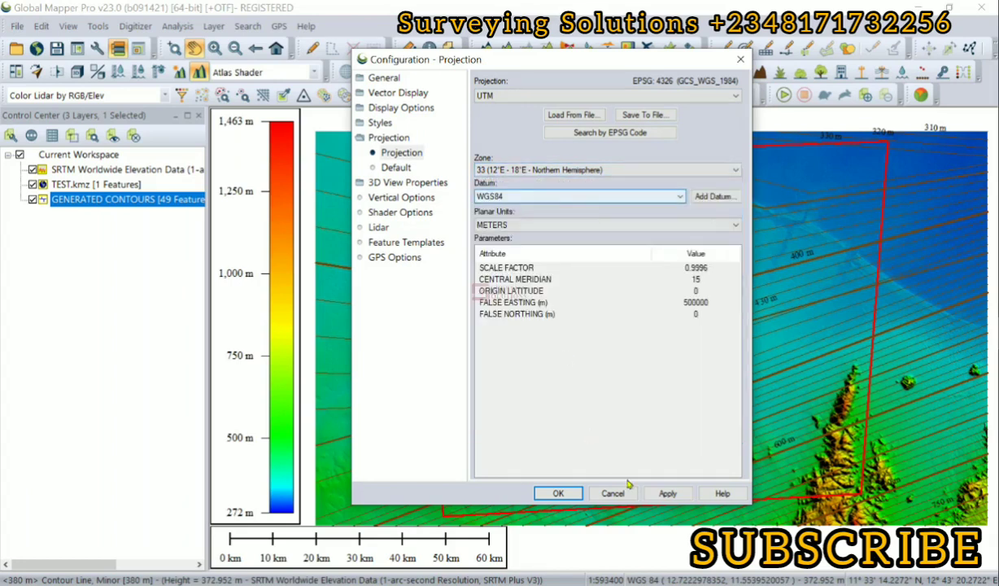
pyautogui.click(668, 493)
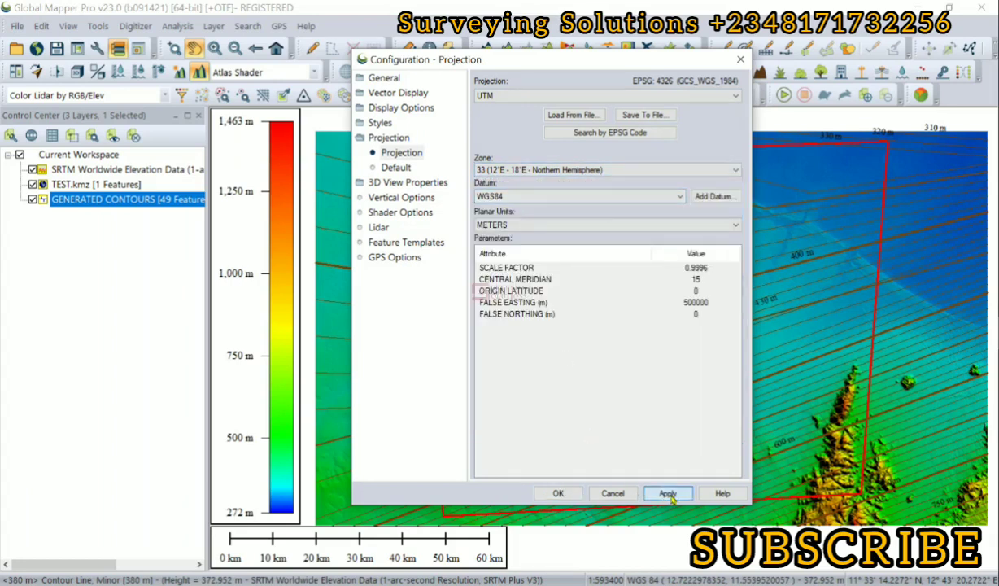
pyautogui.click(561, 496)
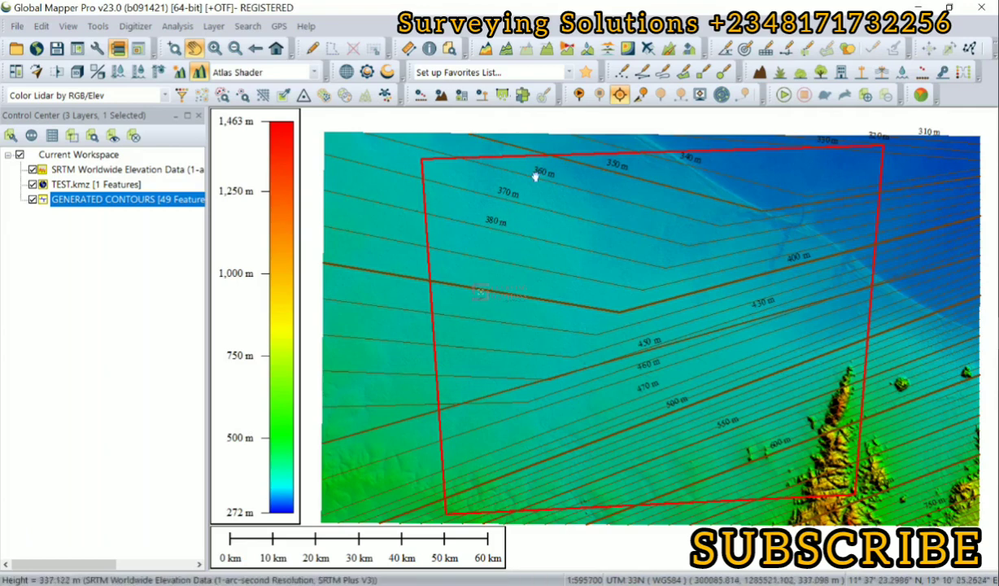
# Export only GENERATED CONTOURS as DWG and dismiss the export projection tip
pyautogui.rightClick(98, 200)
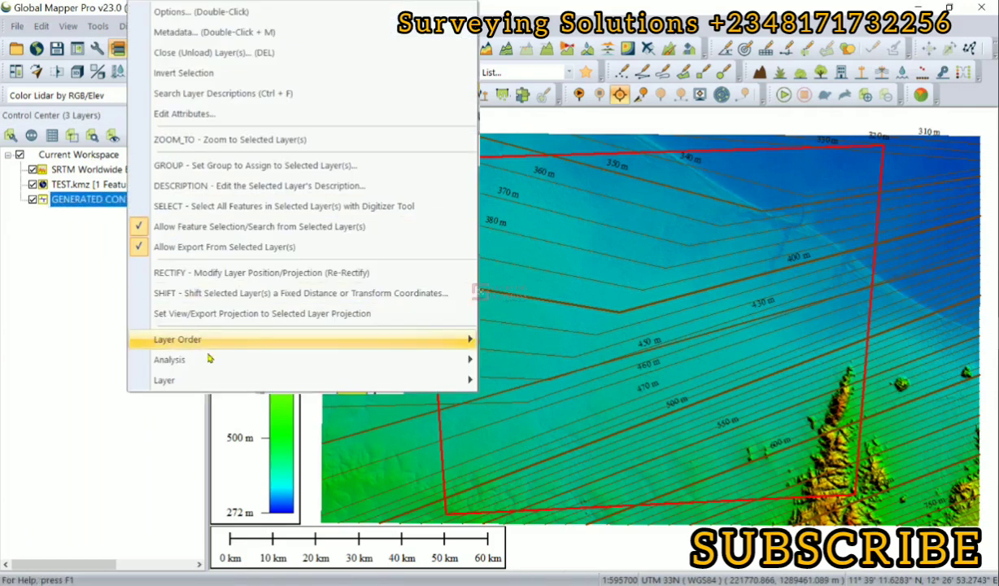
pyautogui.moveTo(163, 380)
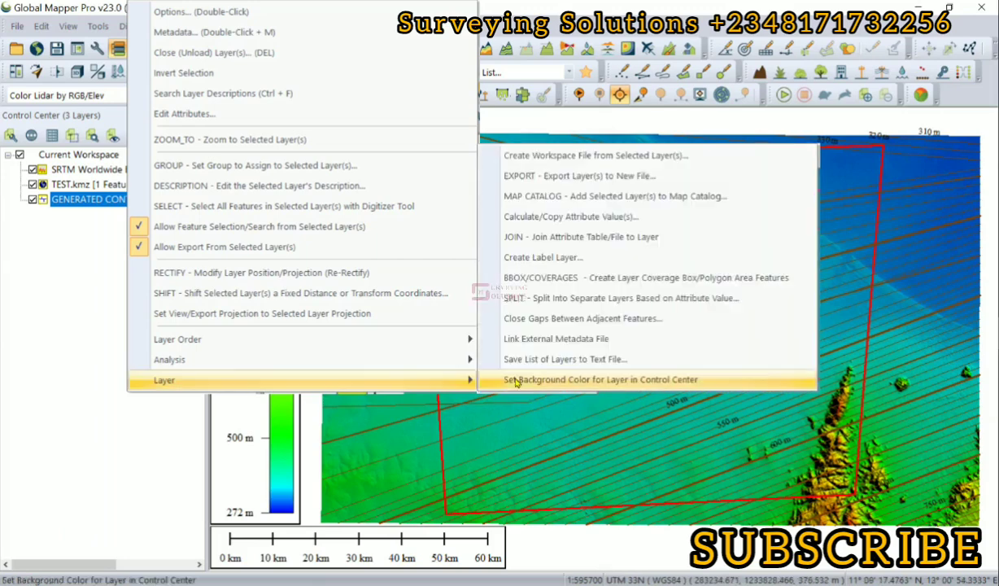
pyautogui.click(538, 175)
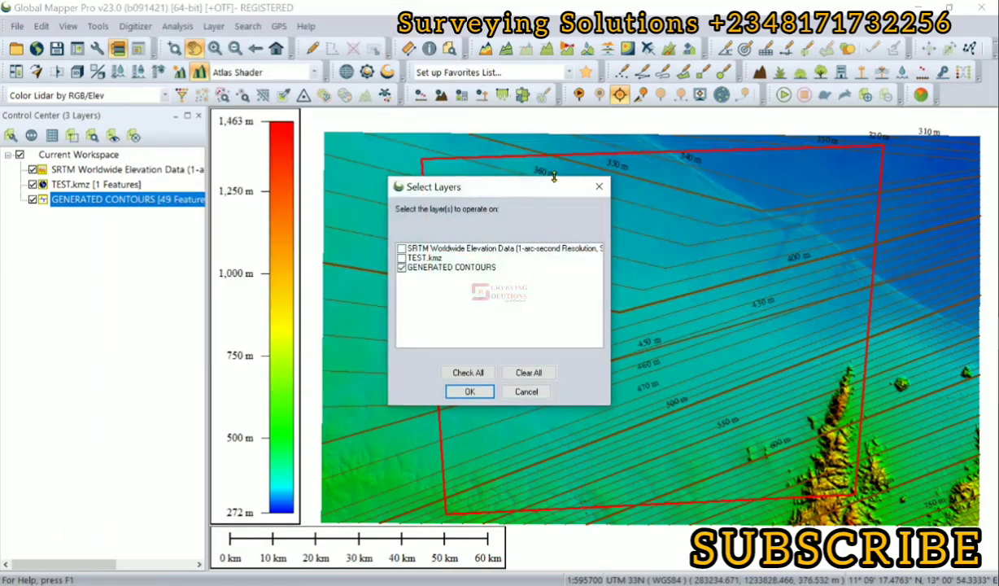
pyautogui.click(461, 390)
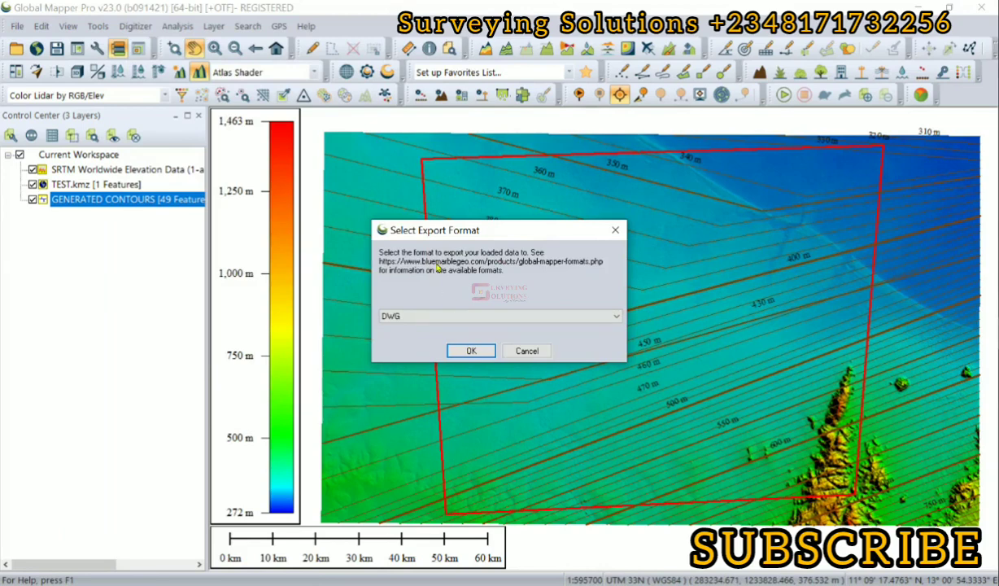
pyautogui.click(470, 349)
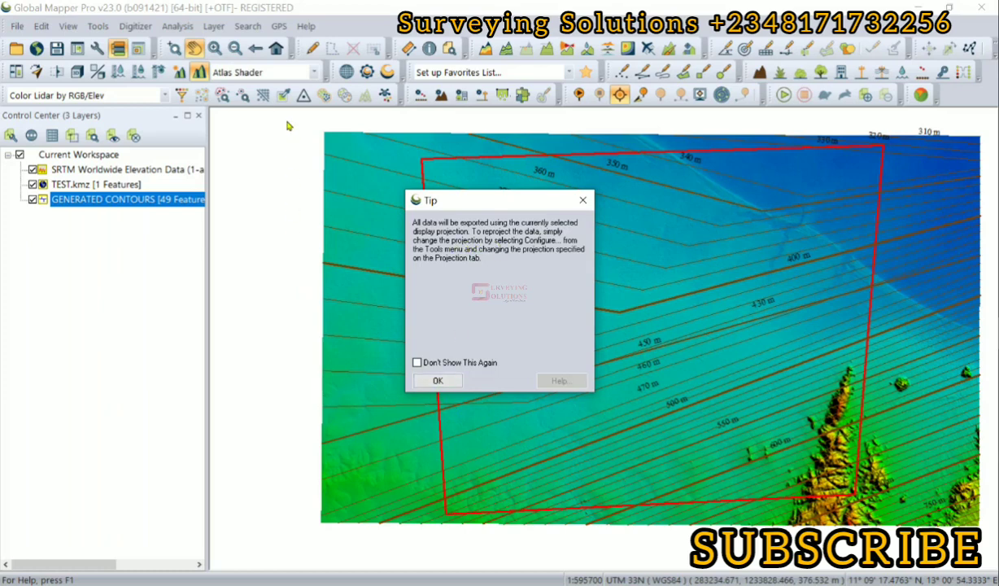
pyautogui.click(438, 380)
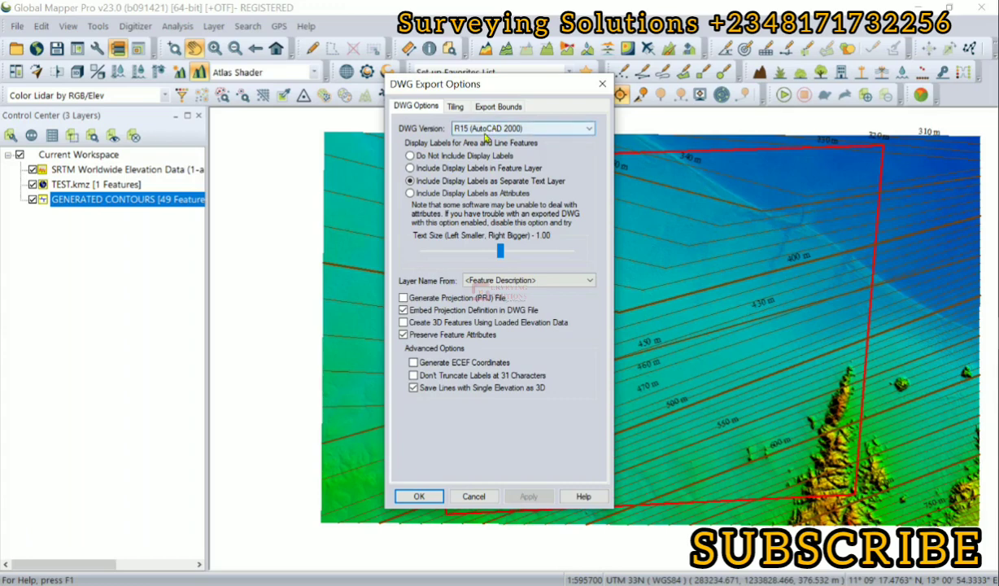
# Accept the R15 DWG export options and save the file as SS_CAD
pyautogui.click(452, 107)
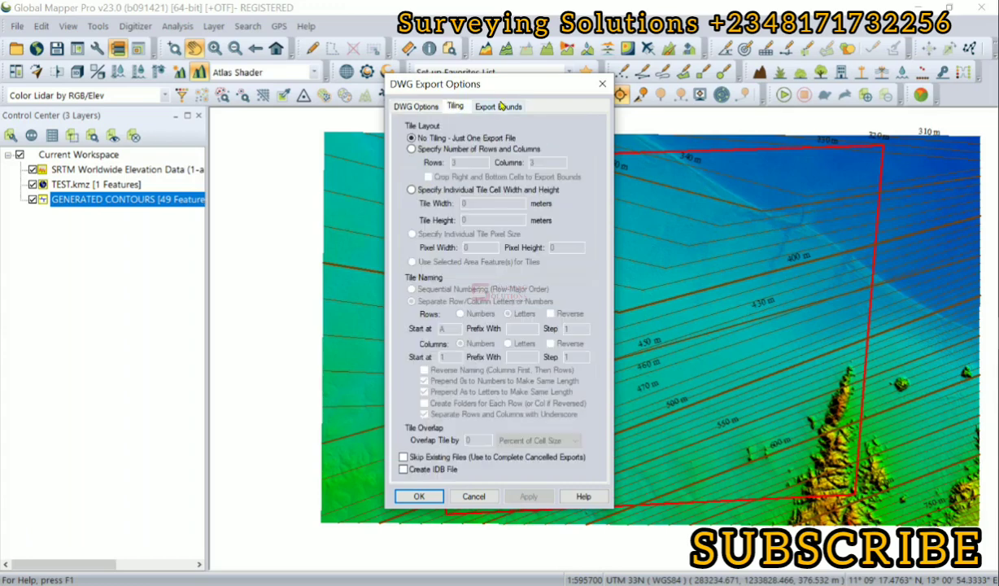
pyautogui.click(500, 106)
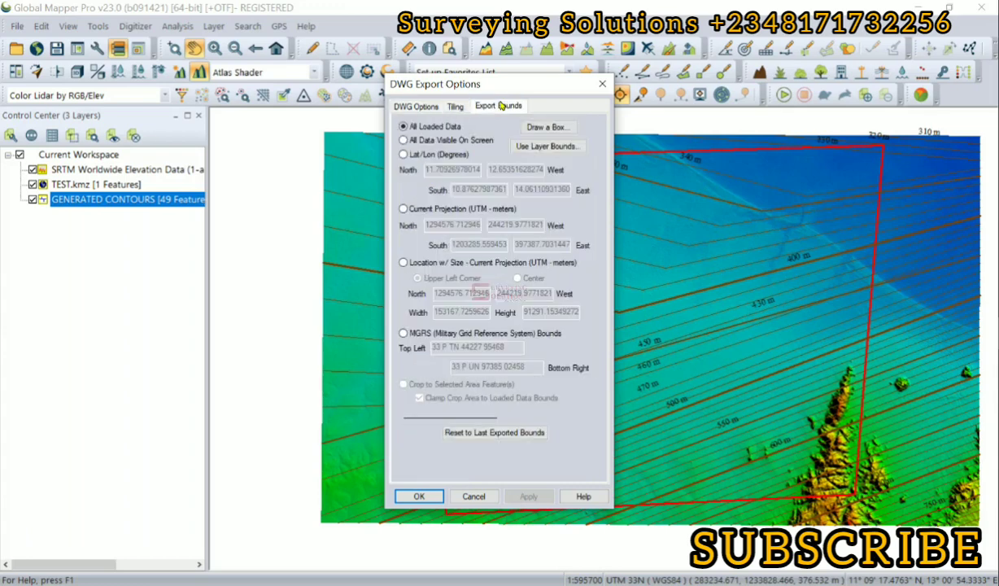
pyautogui.click(418, 107)
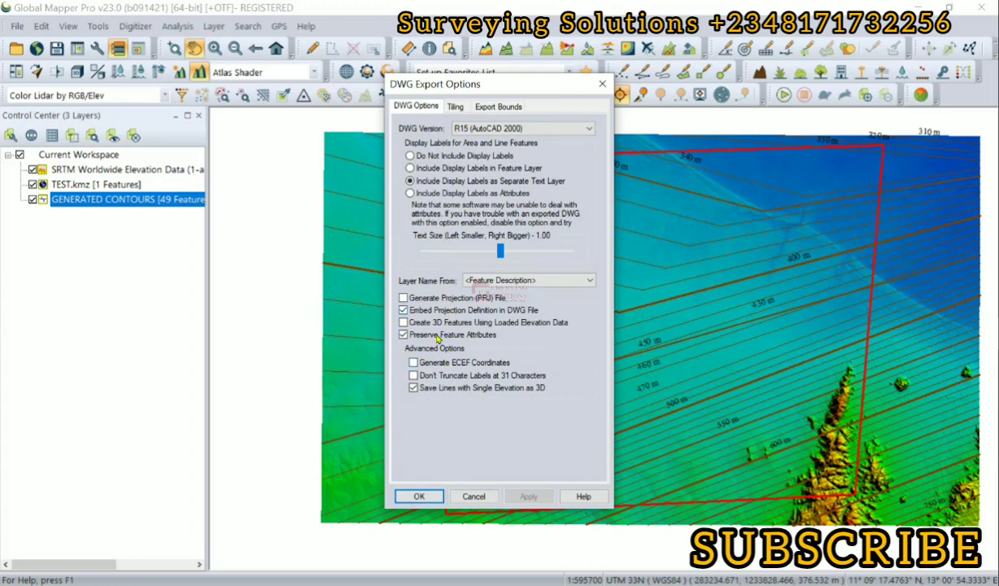
pyautogui.click(416, 496)
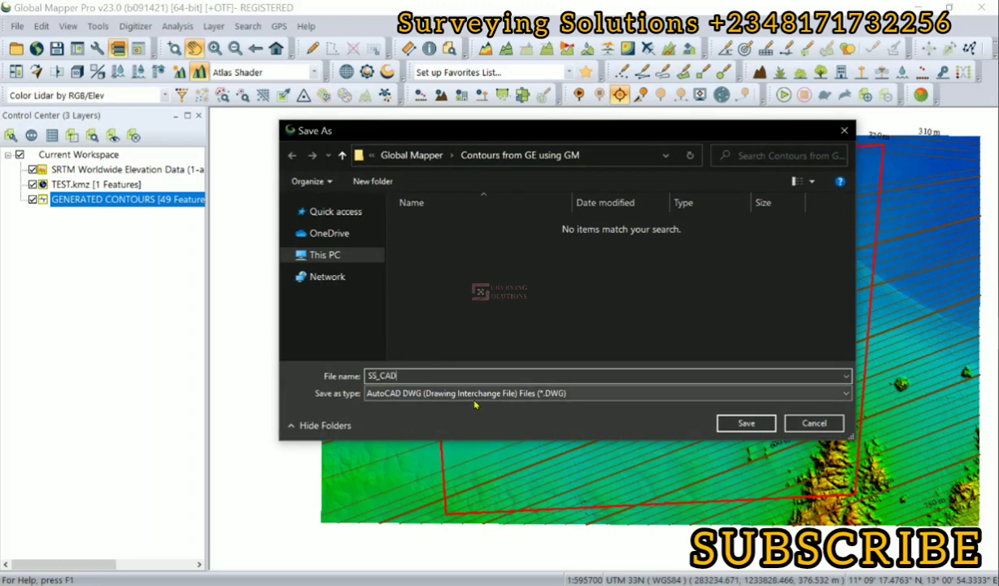
pyautogui.click(744, 423)
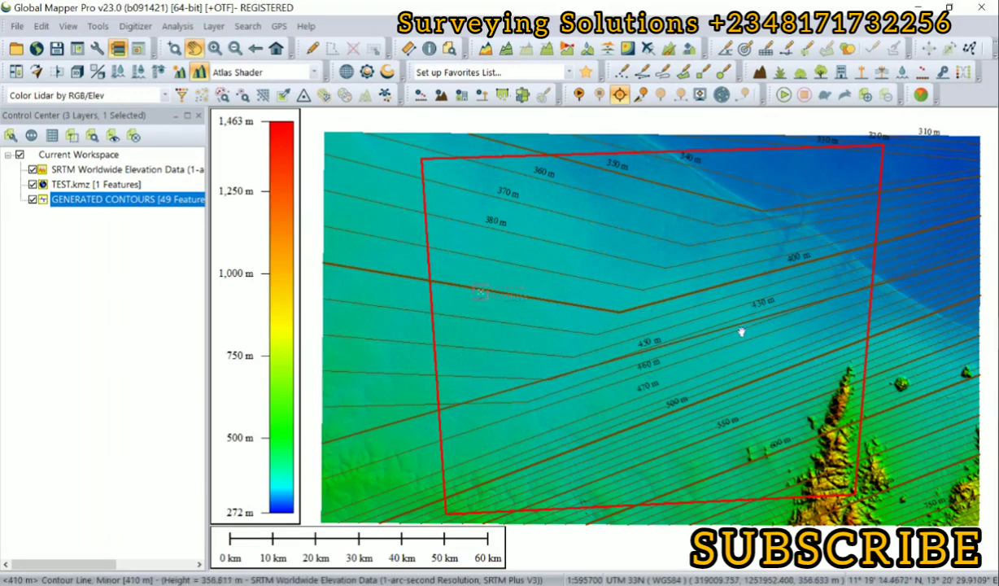
# Open SS_CAD.DWG in AutoCAD from the export folder window
pyautogui.click(952, 237)
pyautogui.rightClick(288, 115)
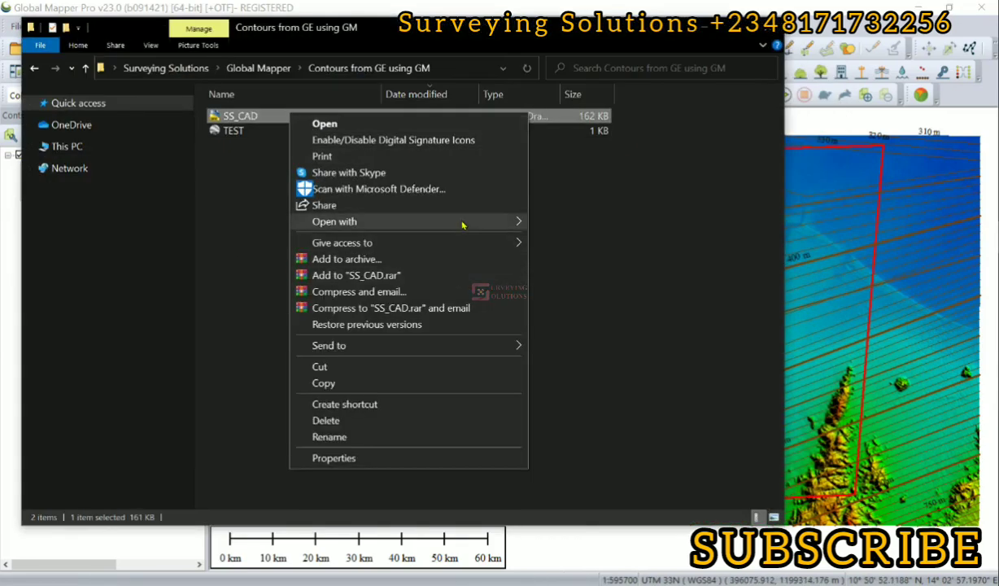
pyautogui.moveTo(462, 223)
pyautogui.click(592, 229)
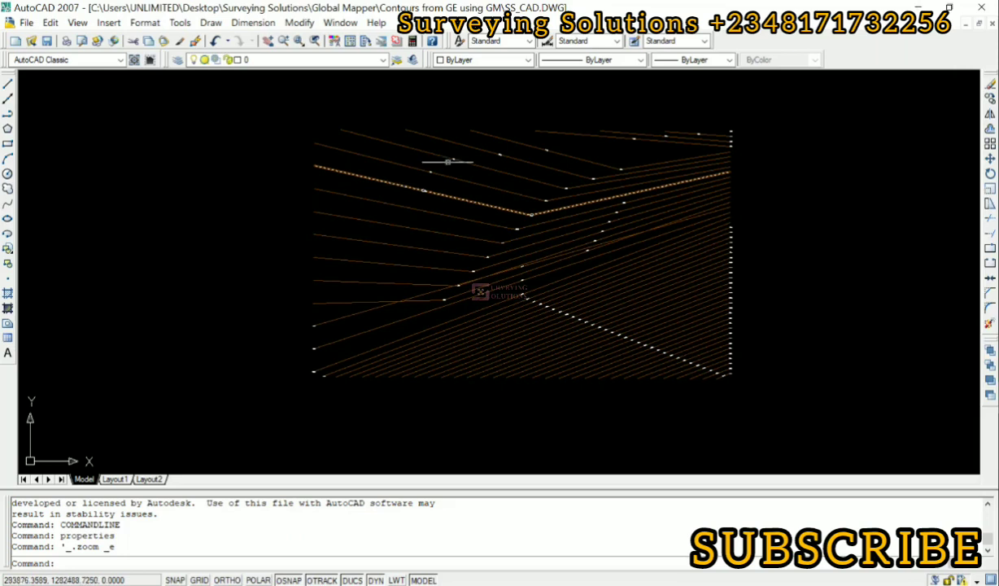
# Inspect the drawing's layer list and check which layer a contour uses
pyautogui.click(382, 60)
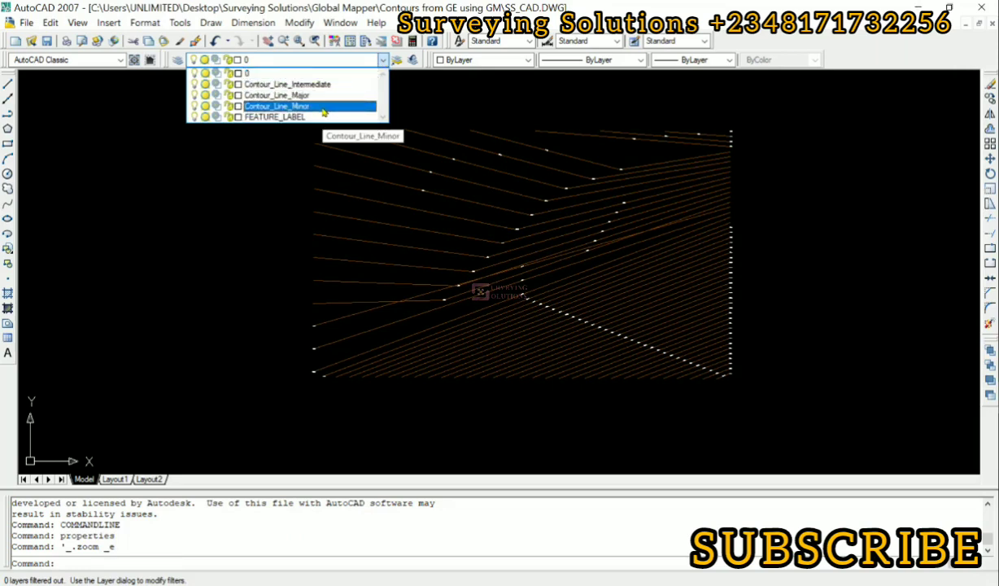
pyautogui.click(384, 59)
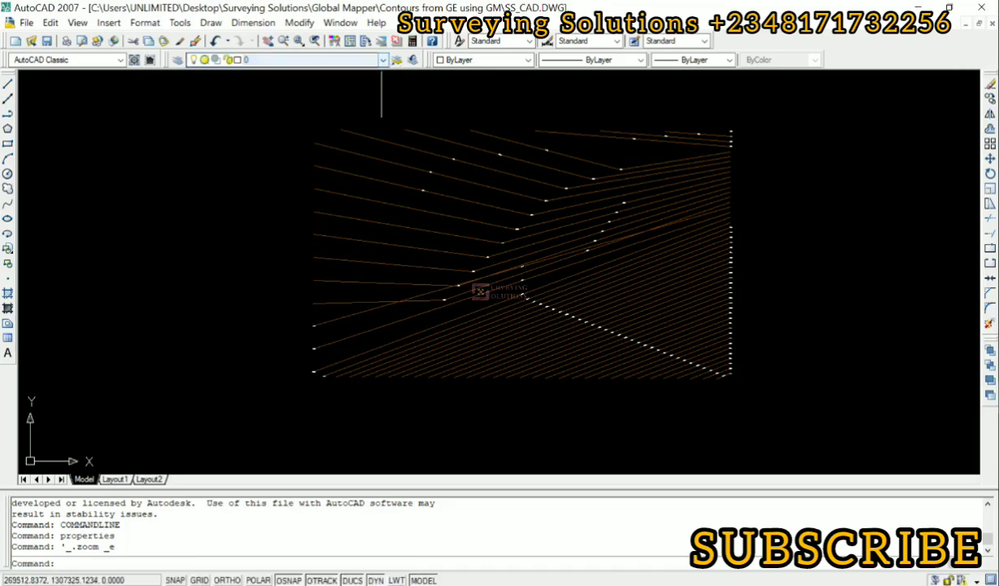
pyautogui.click(386, 182)
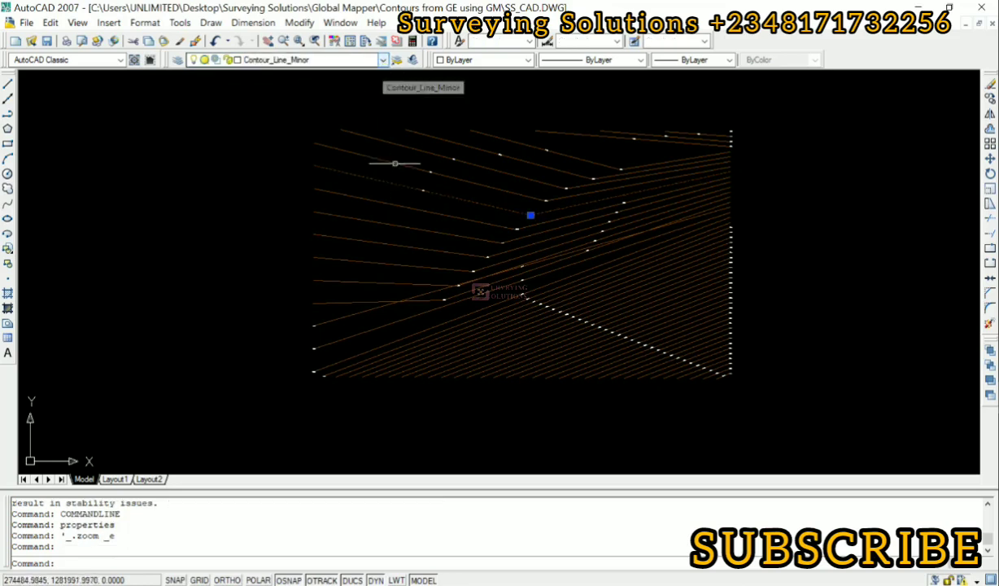
pyautogui.press('Escape')
# Zoom in on the 360 m contour, check its layer, then clear the selection
pyautogui.scroll(5, 451, 159)
pyautogui.scroll(5, 450, 168)
pyautogui.click(384, 147)
pyautogui.click(381, 61)
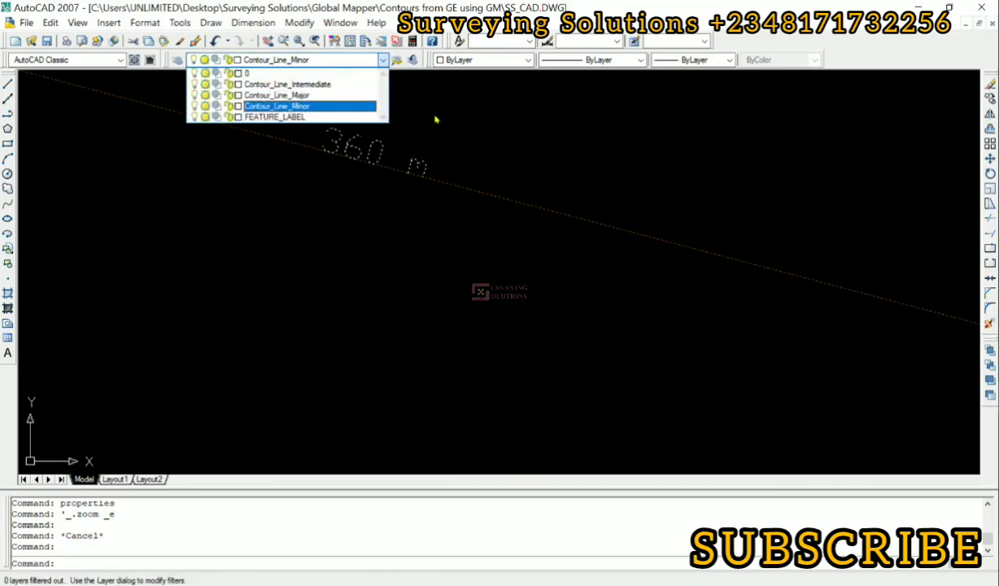
pyautogui.press('Escape')
pyautogui.press('Escape')
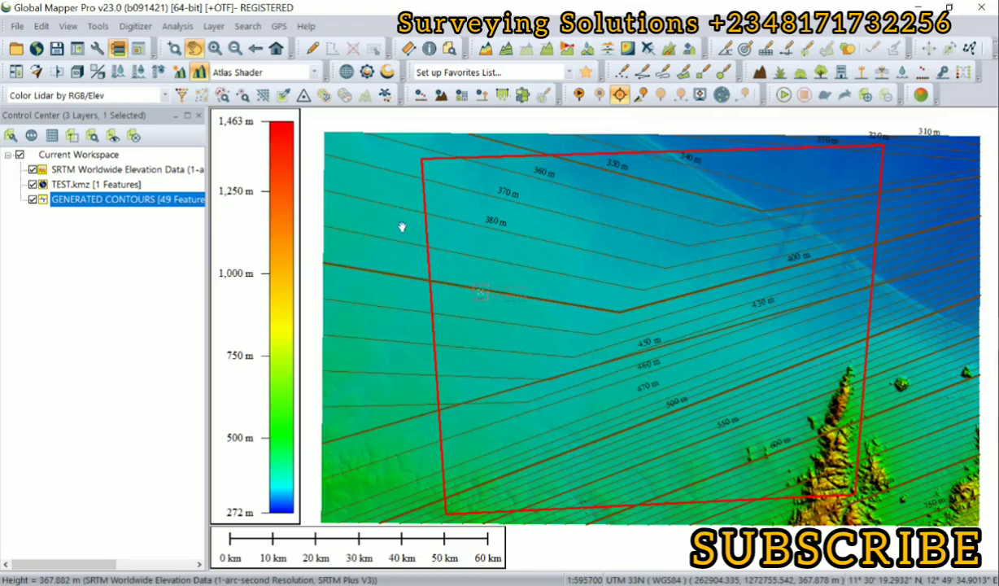
pyautogui.scroll(-1, 401, 227)
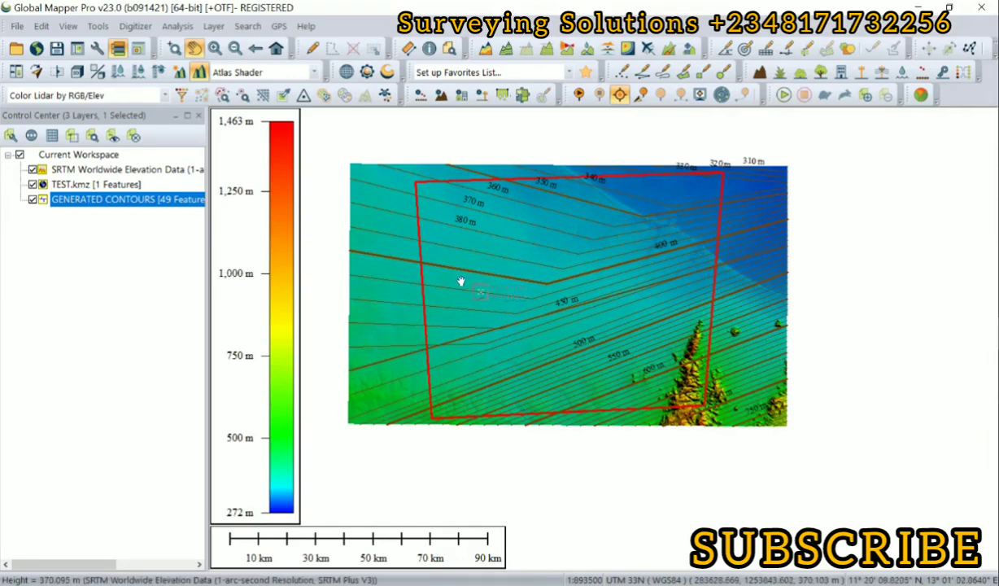
pyautogui.scroll(2, 413, 264)
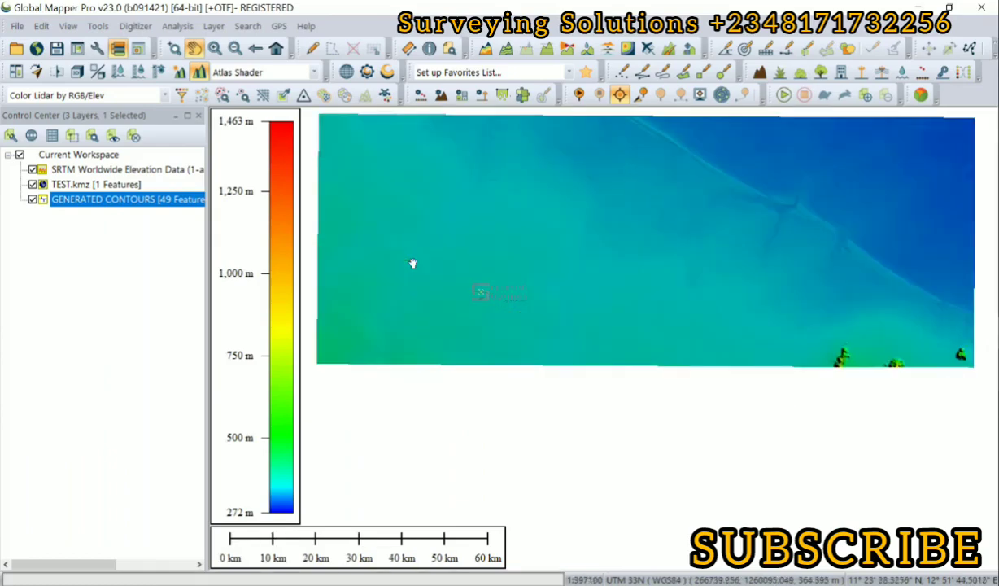